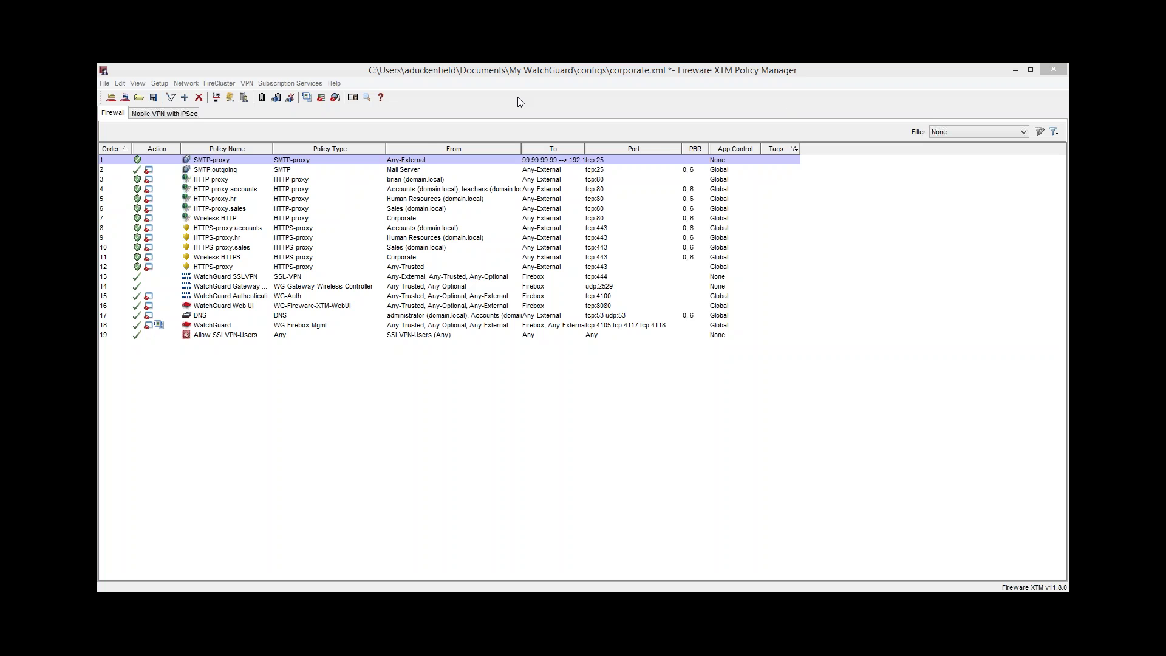
- Open Network Configuration and review the external interfaces 0 'primary line' and 6 'backup line'
left_click(433, 131)
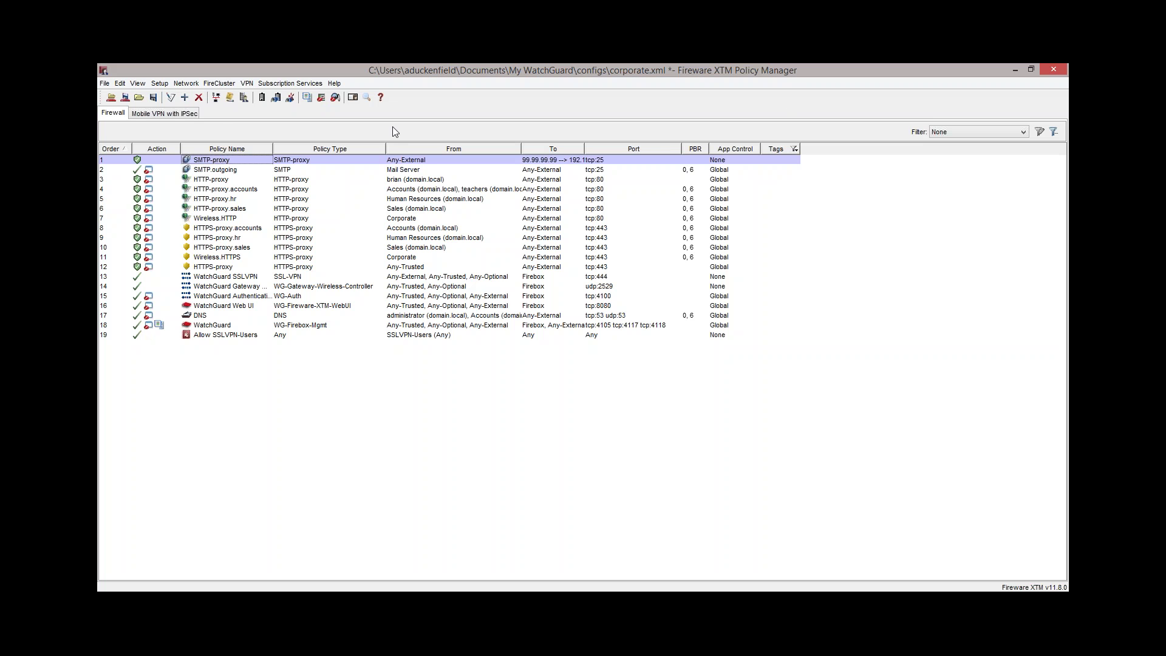
left_click(186, 84)
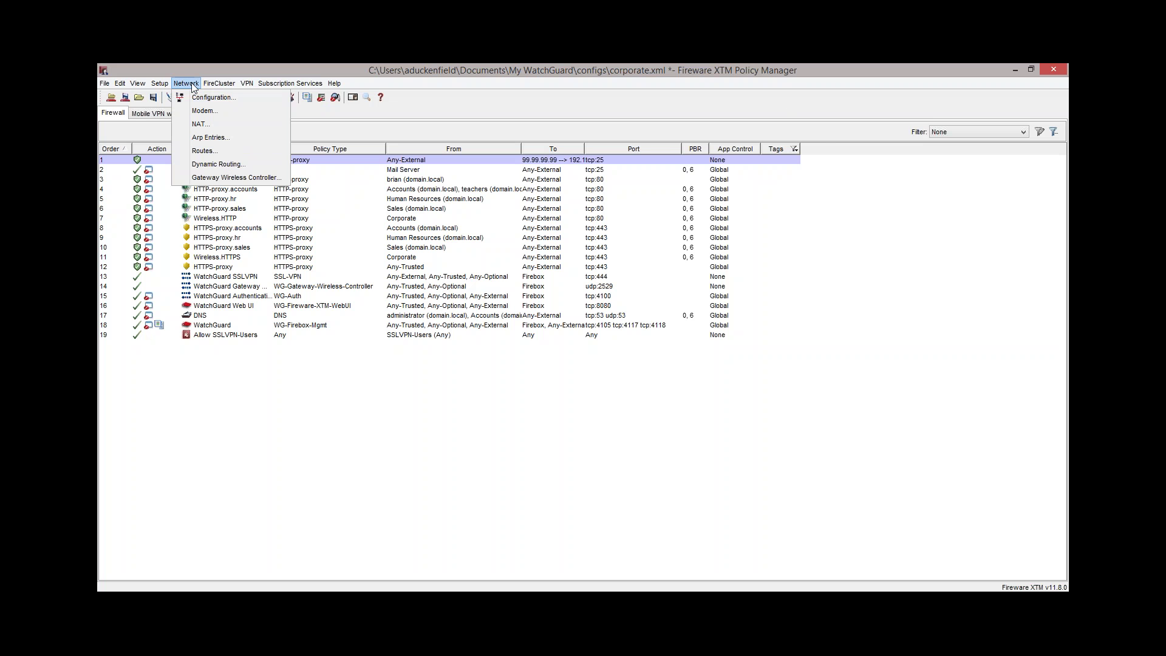
left_click(222, 99)
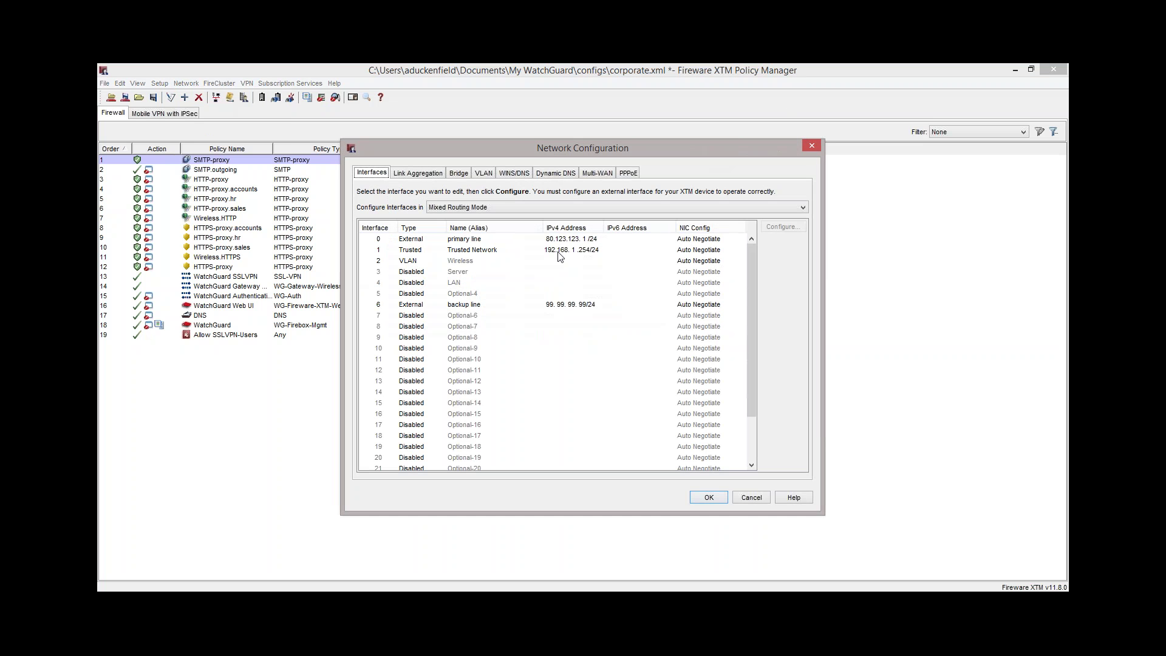
left_click(571, 242)
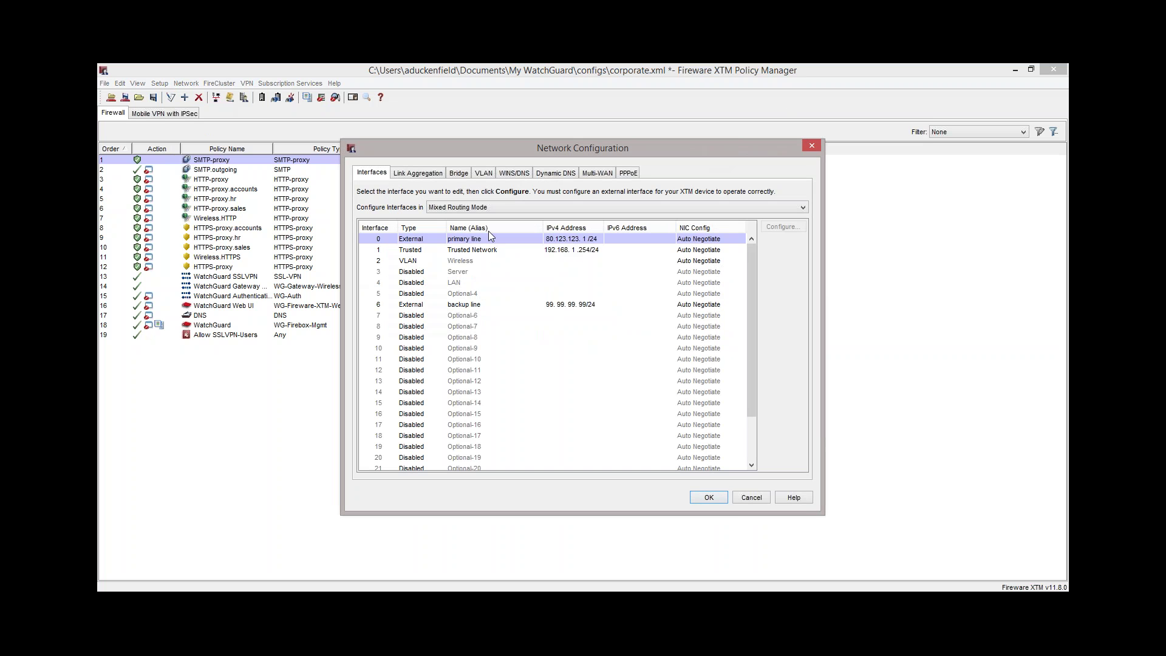
left_click(471, 306)
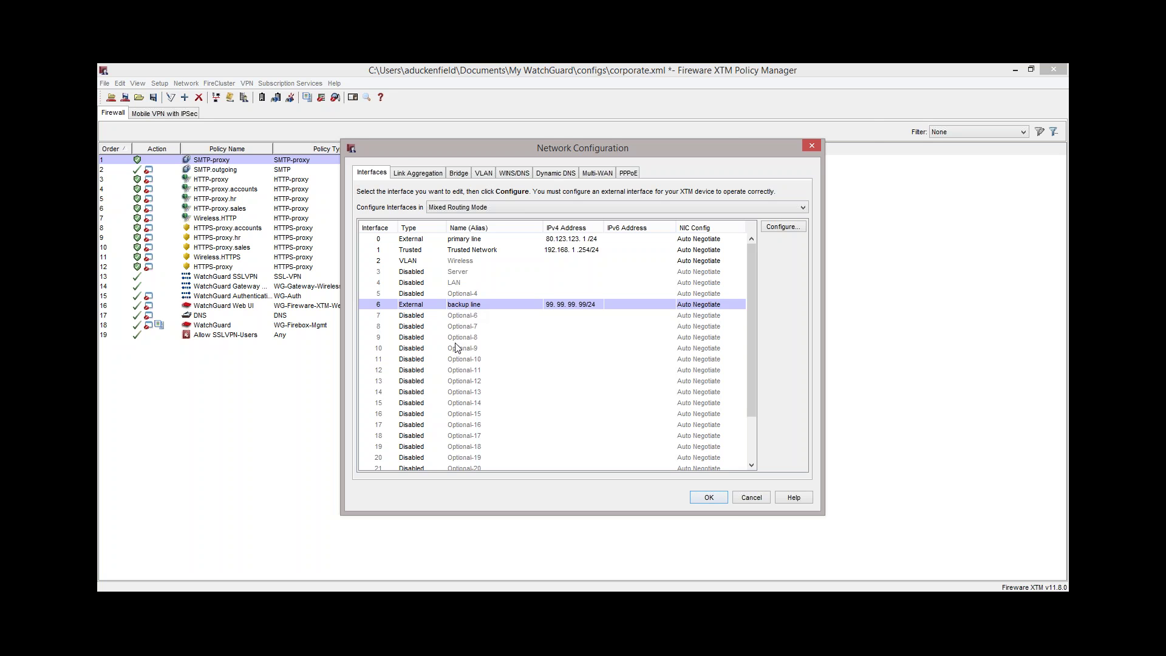
left_click(422, 350)
double_click(423, 350)
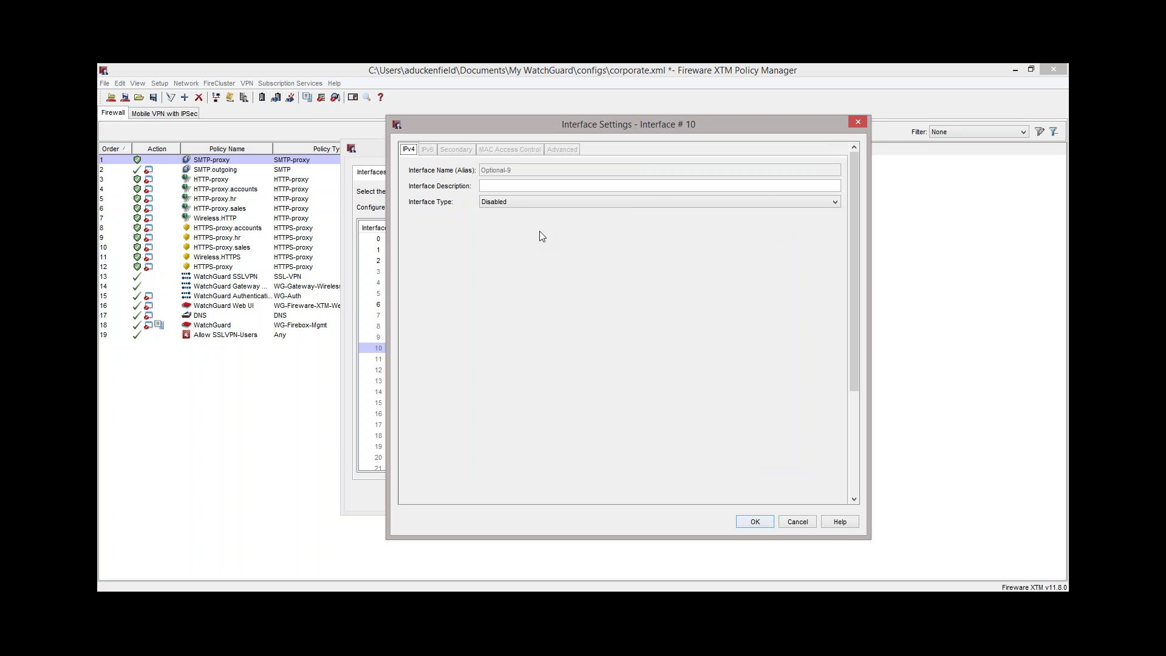
left_click(553, 201)
left_click(555, 220)
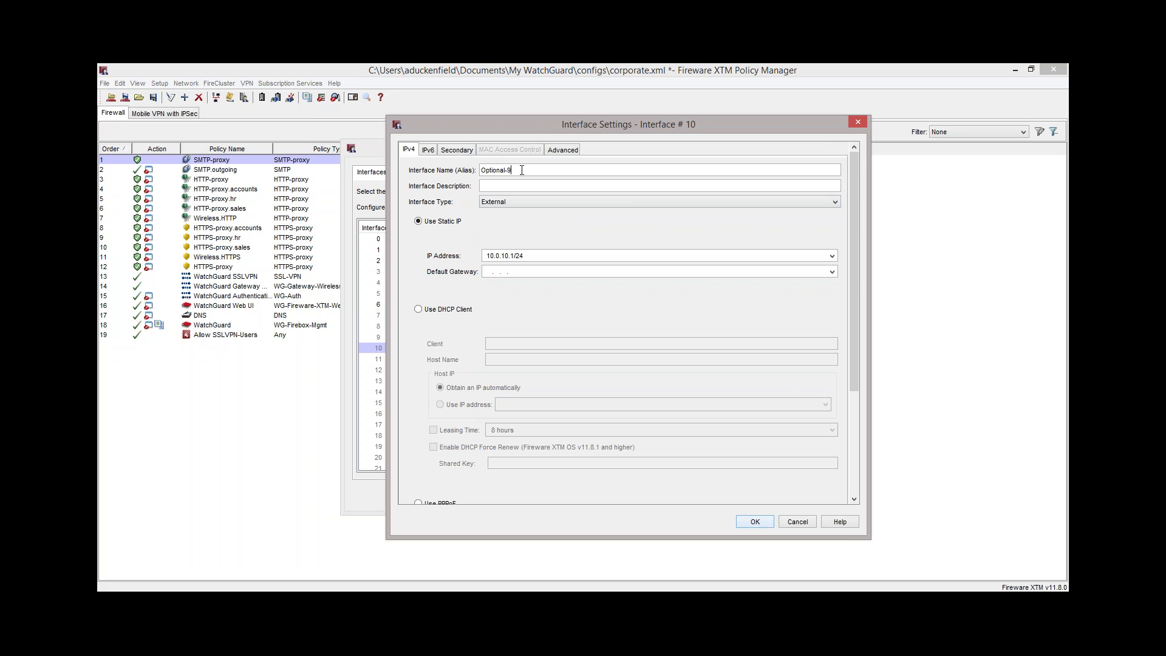
left_click_drag(505, 170, 480, 170)
type("WAN3")
left_click_drag(526, 256, 484, 256)
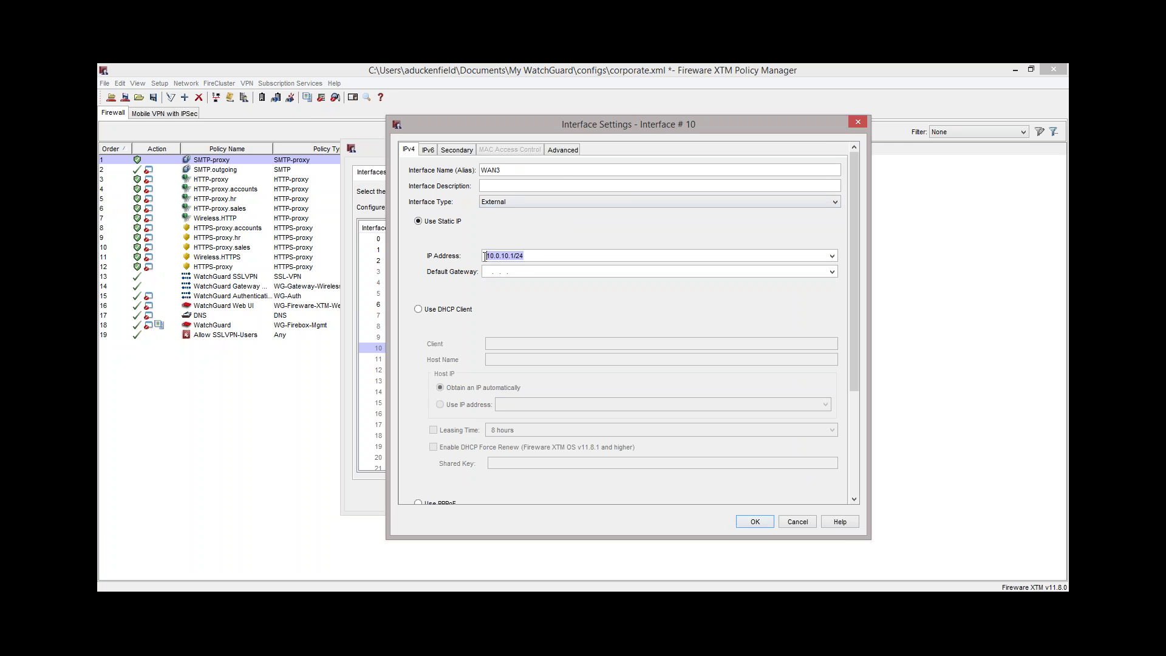
left_click(861, 121)
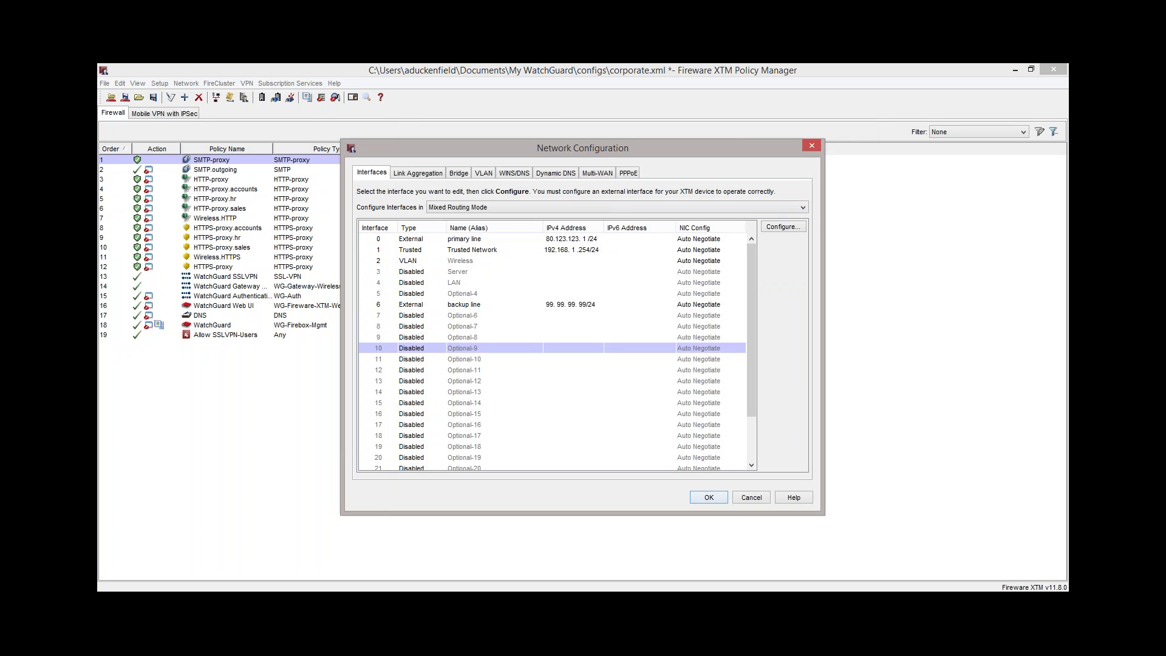
left_click(456, 242)
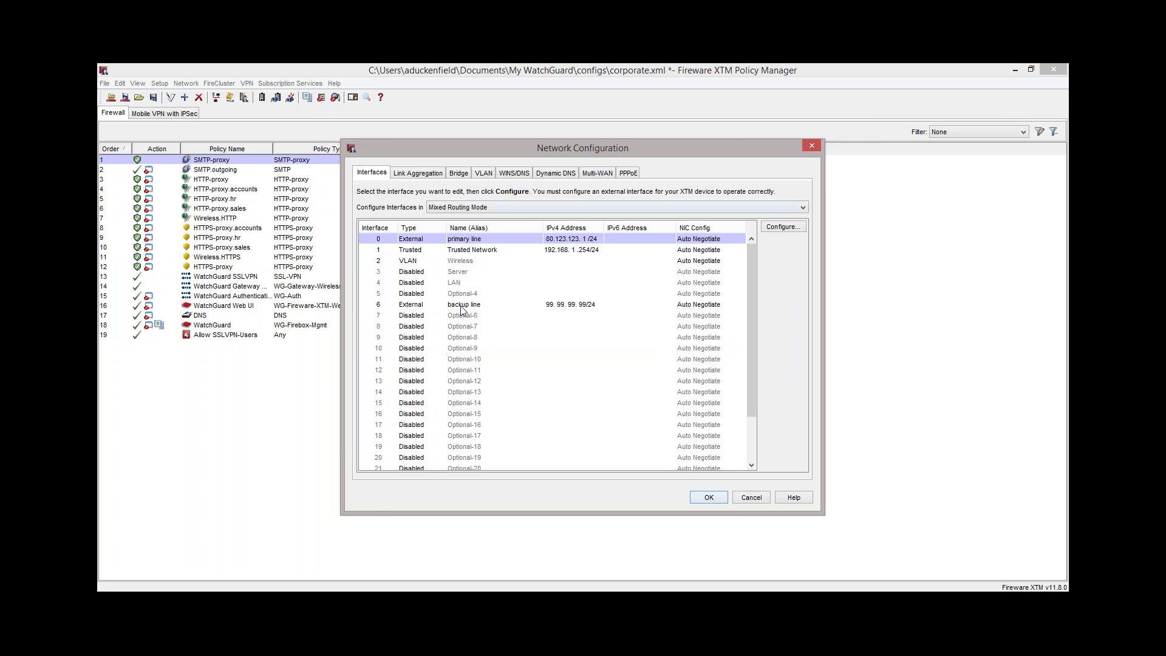
left_click(461, 308)
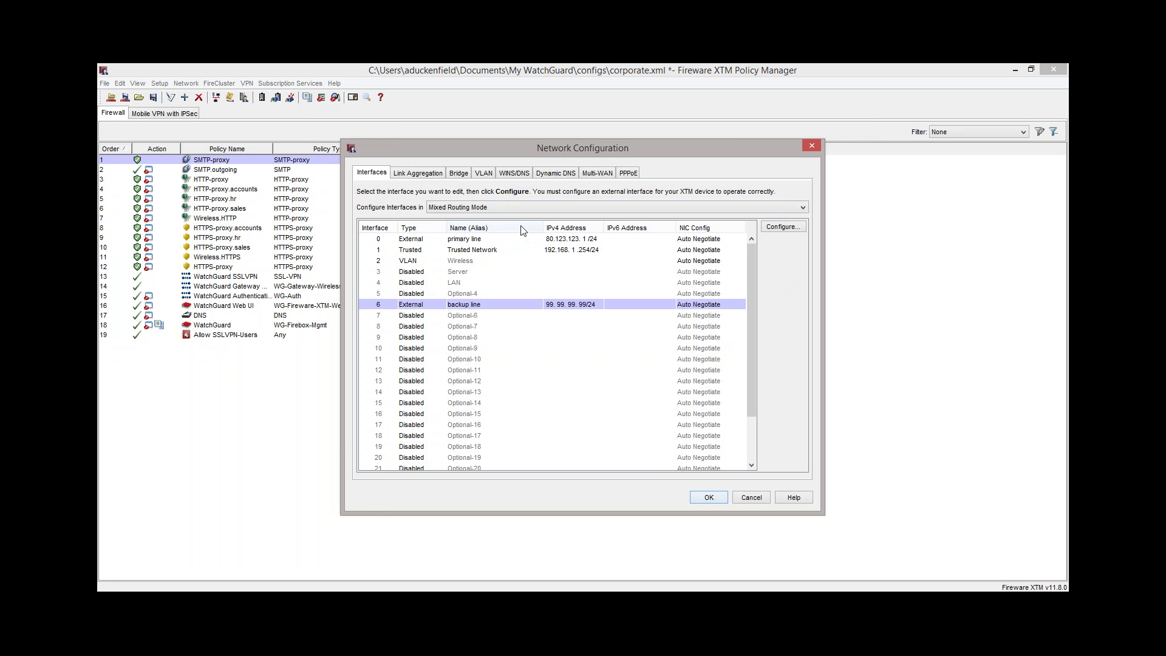
- On the Multi-WAN tab, expand the routing method list, currently set to Routing Table
left_click(598, 174)
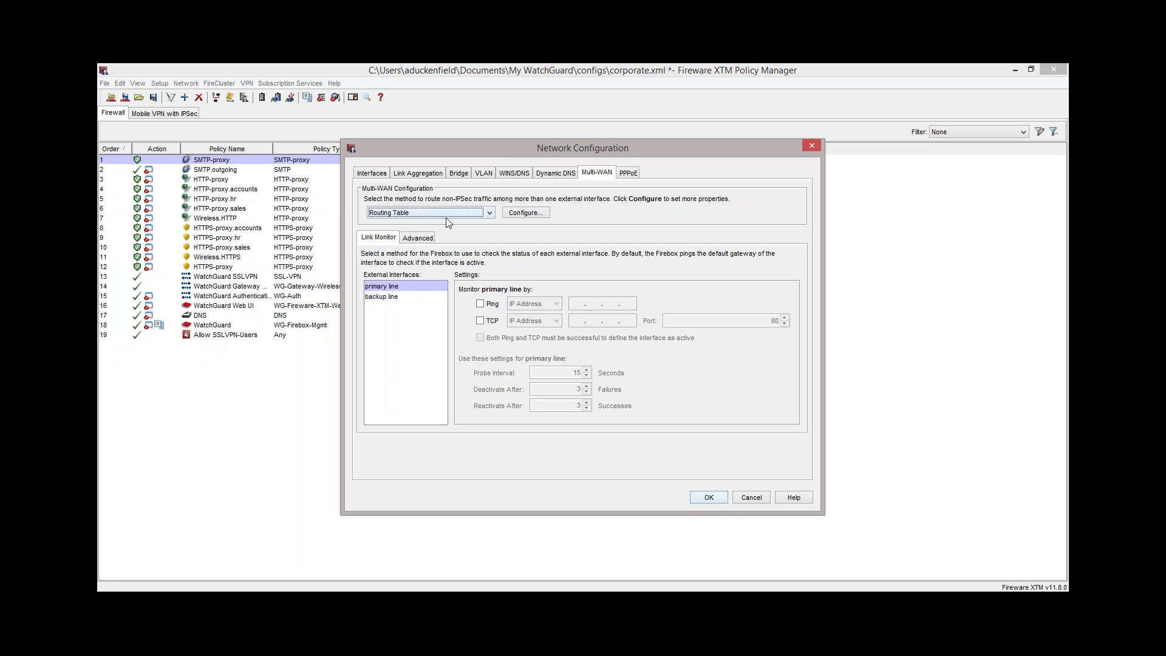
left_click_drag(503, 154, 469, 352)
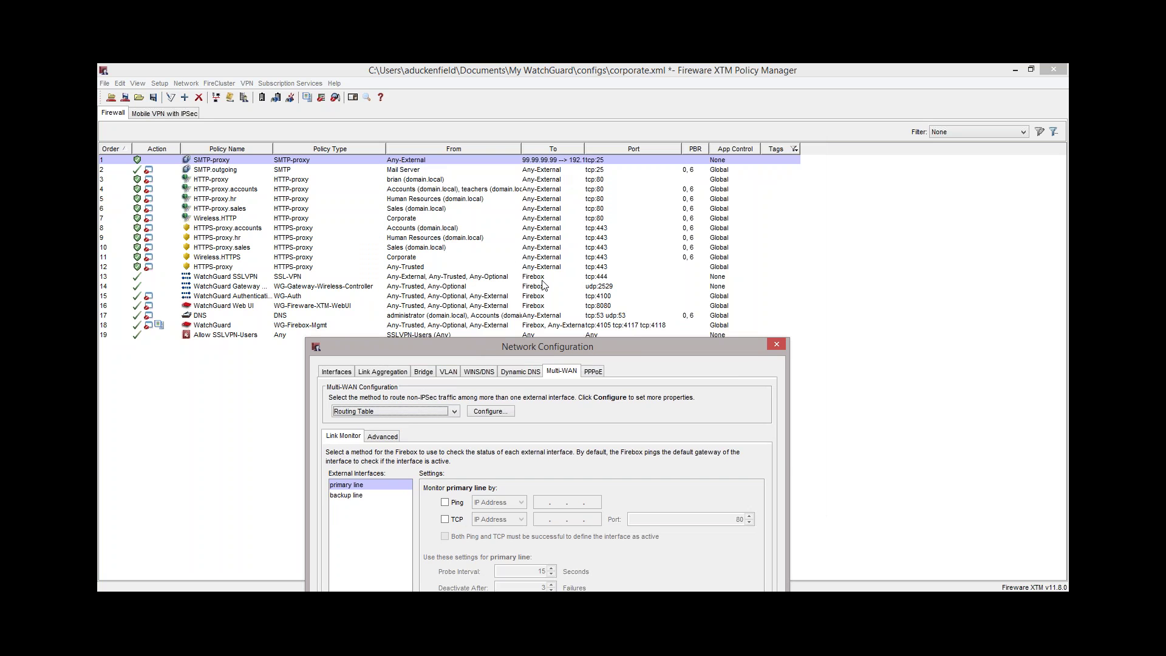
left_click_drag(542, 345, 527, 149)
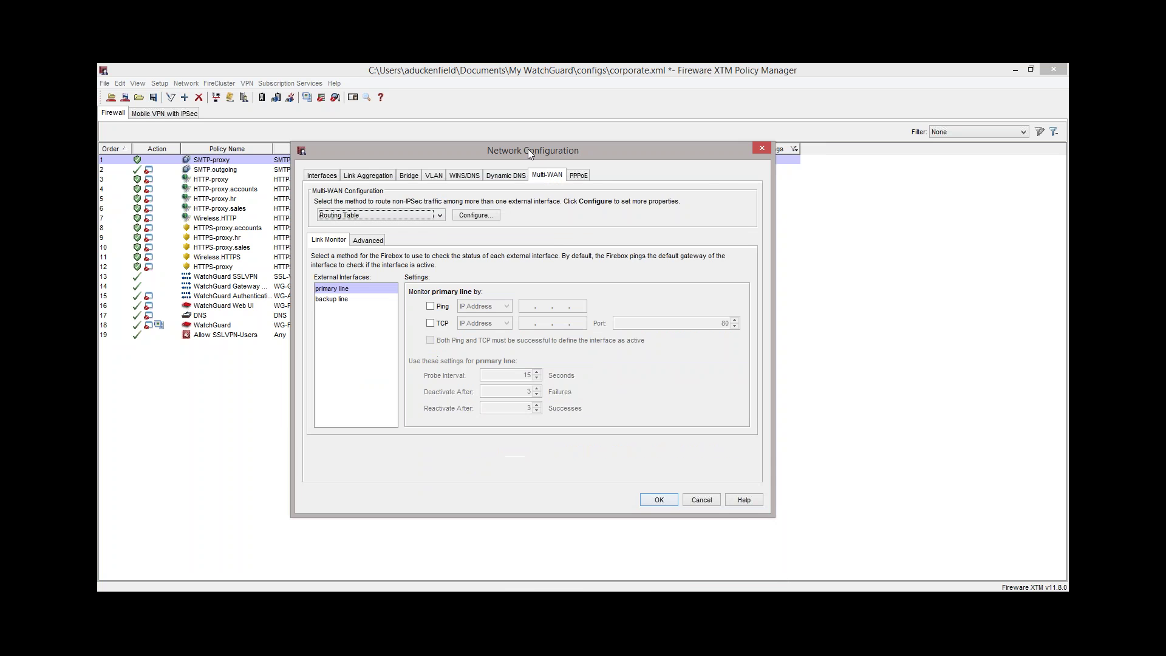
left_click(439, 217)
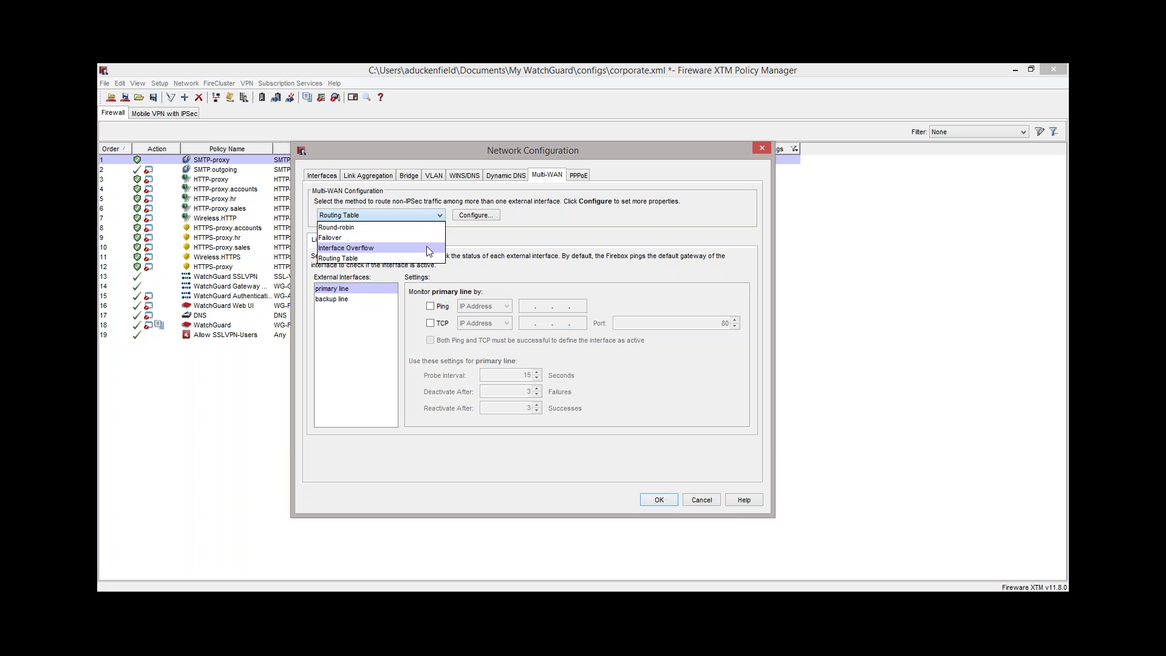
- Switch Multi-WAN to Interface Overflow with thresholds of 100 Mbps primary and 10 Mbps backup
left_click(426, 248)
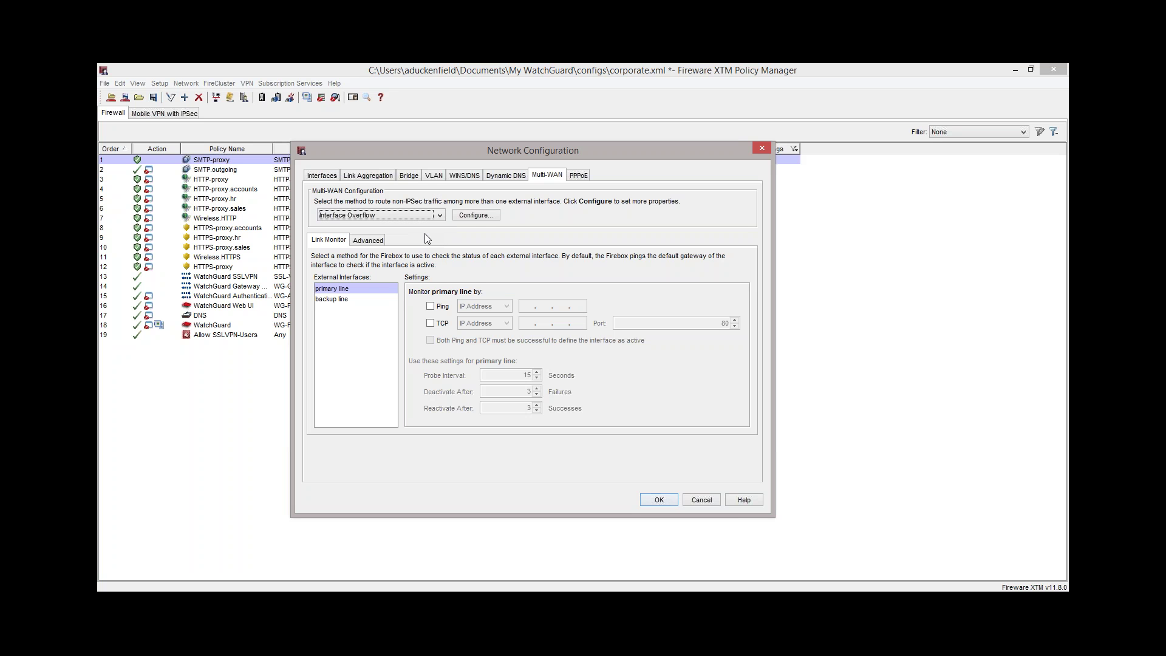
left_click(471, 217)
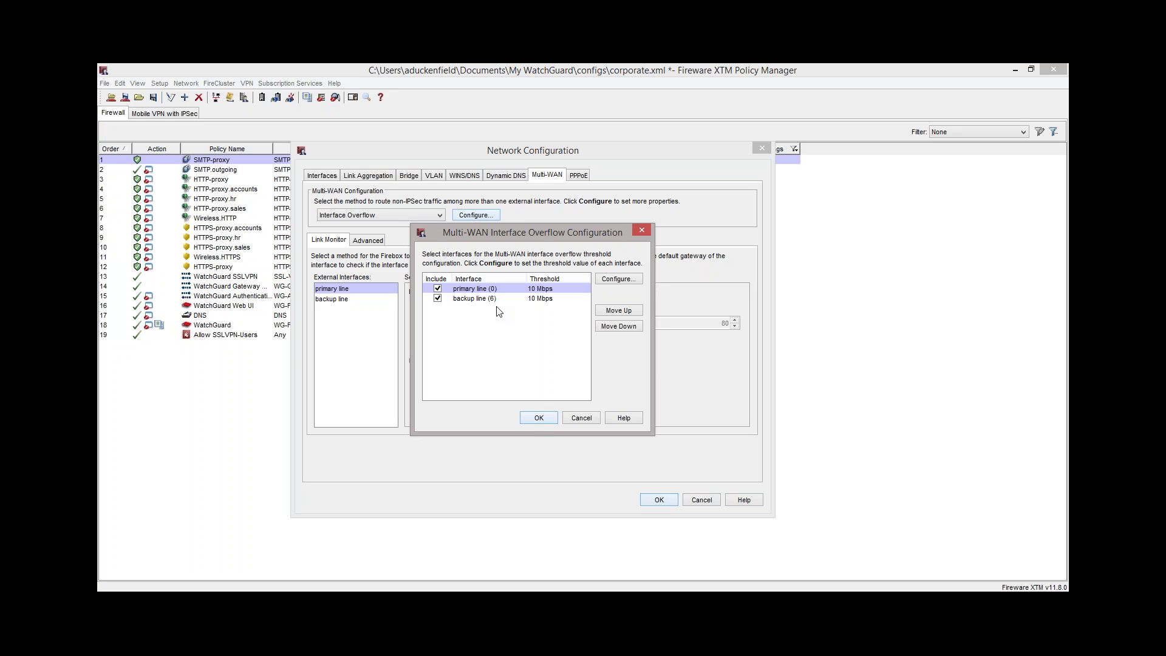
double_click(544, 289)
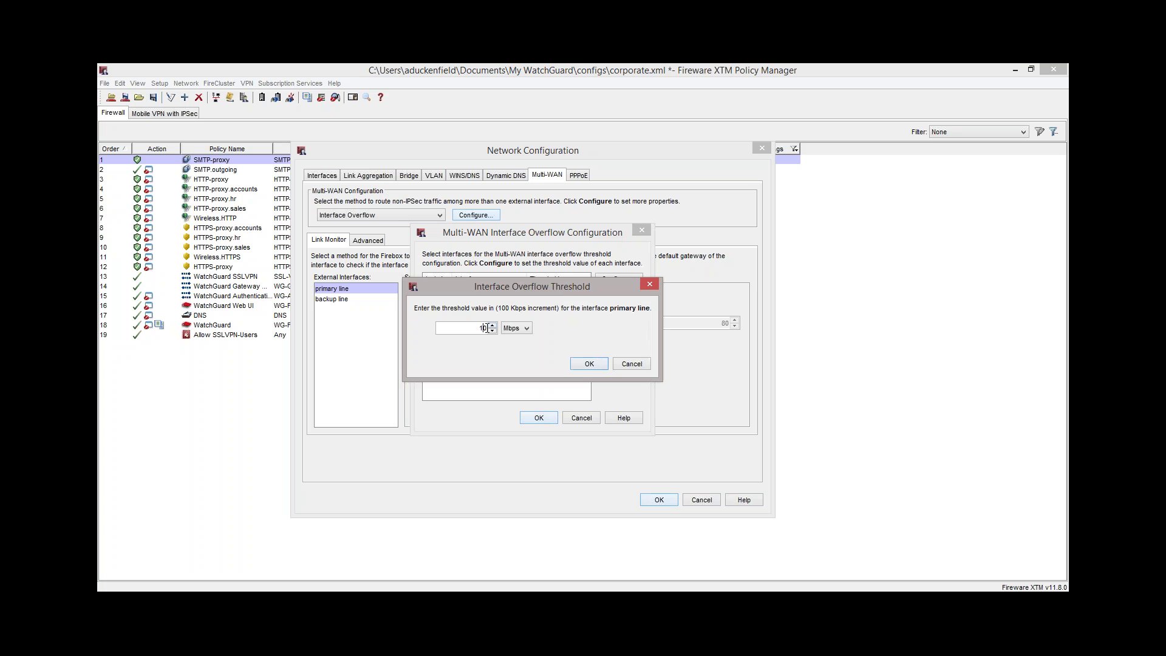
type("0")
left_click(584, 367)
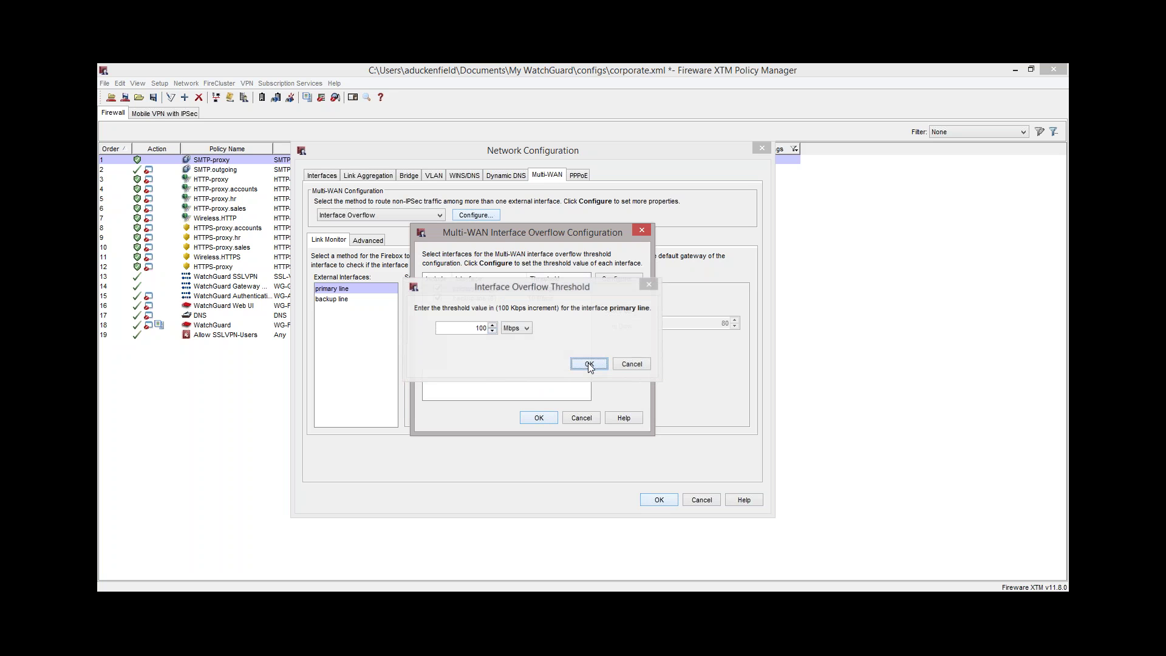
left_click(487, 300)
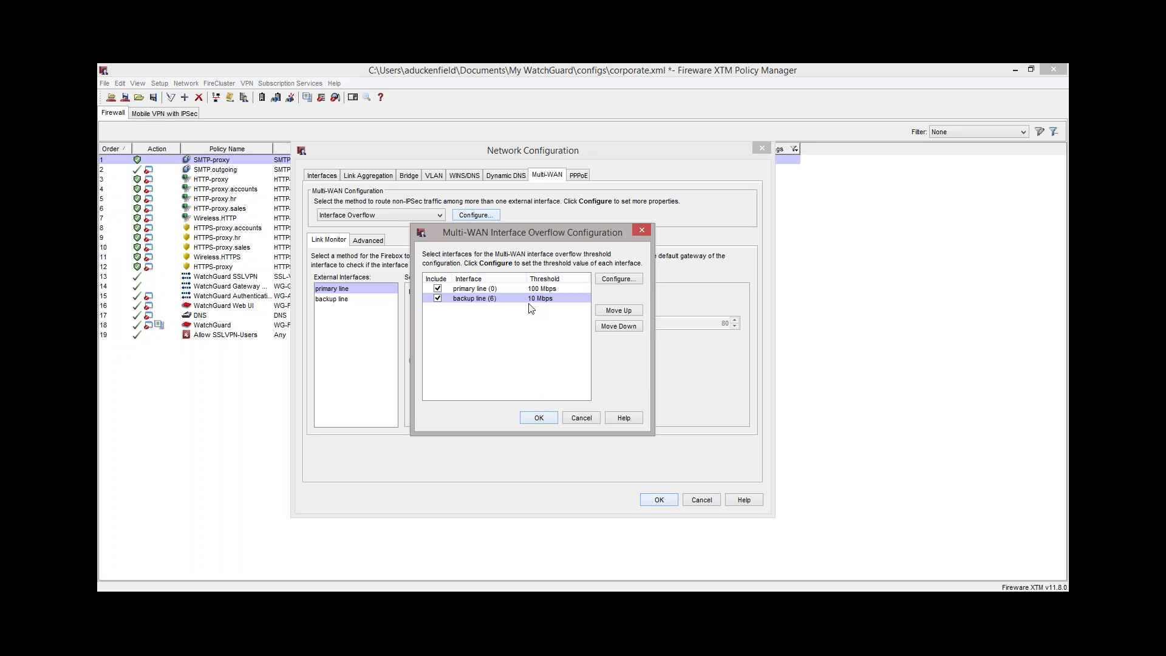
left_click(538, 291)
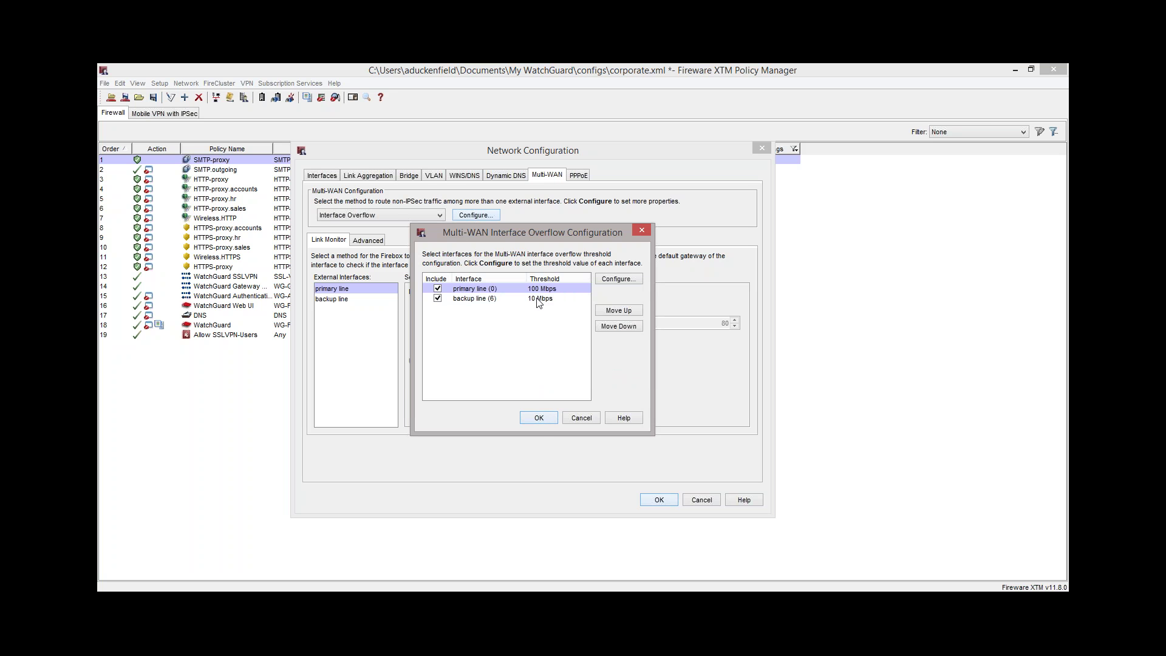
left_click(537, 301)
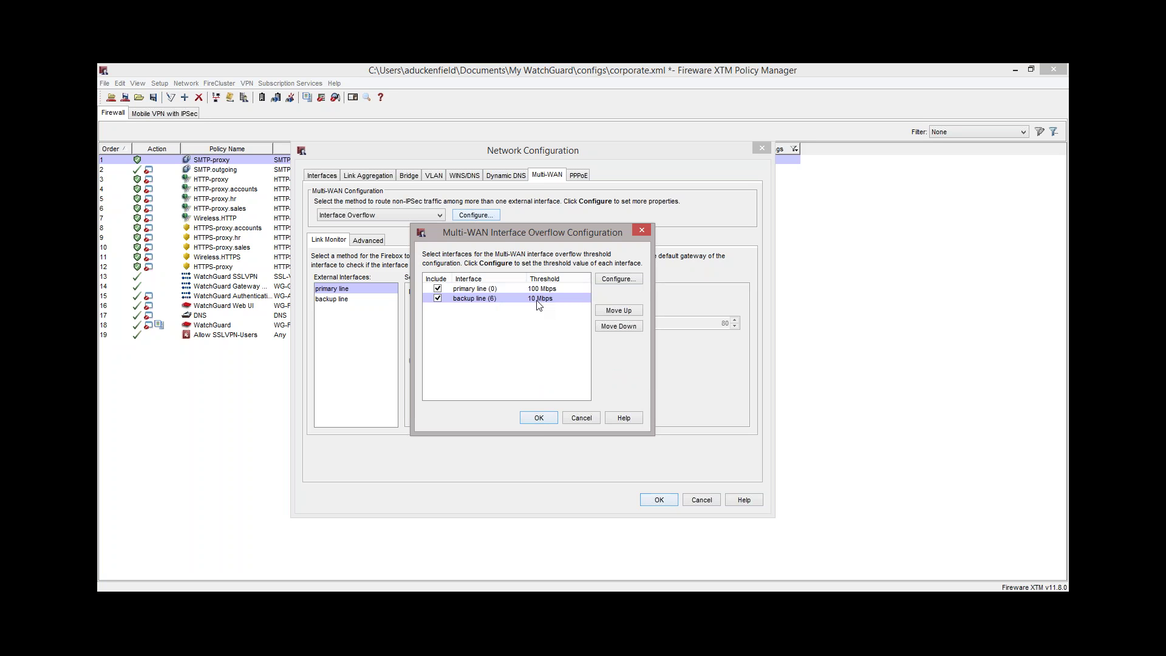
left_click(540, 419)
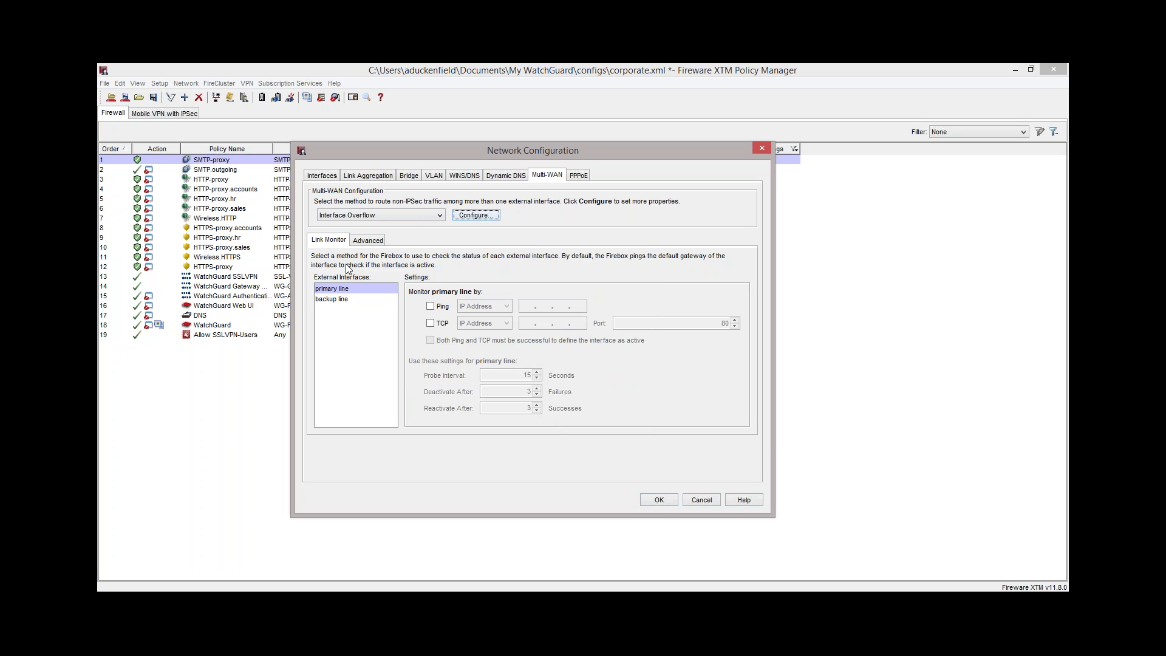
- Enable Ping monitoring for the primary line with TCP left off, targeting 8.8.8.8
left_click(431, 306)
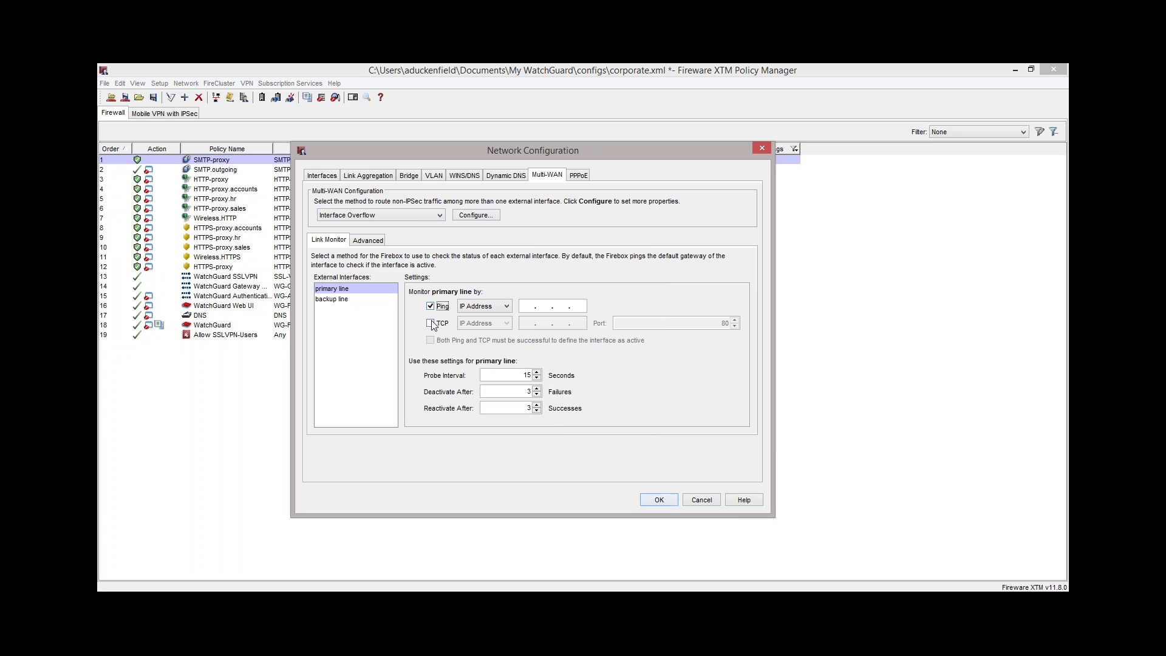
left_click(431, 325)
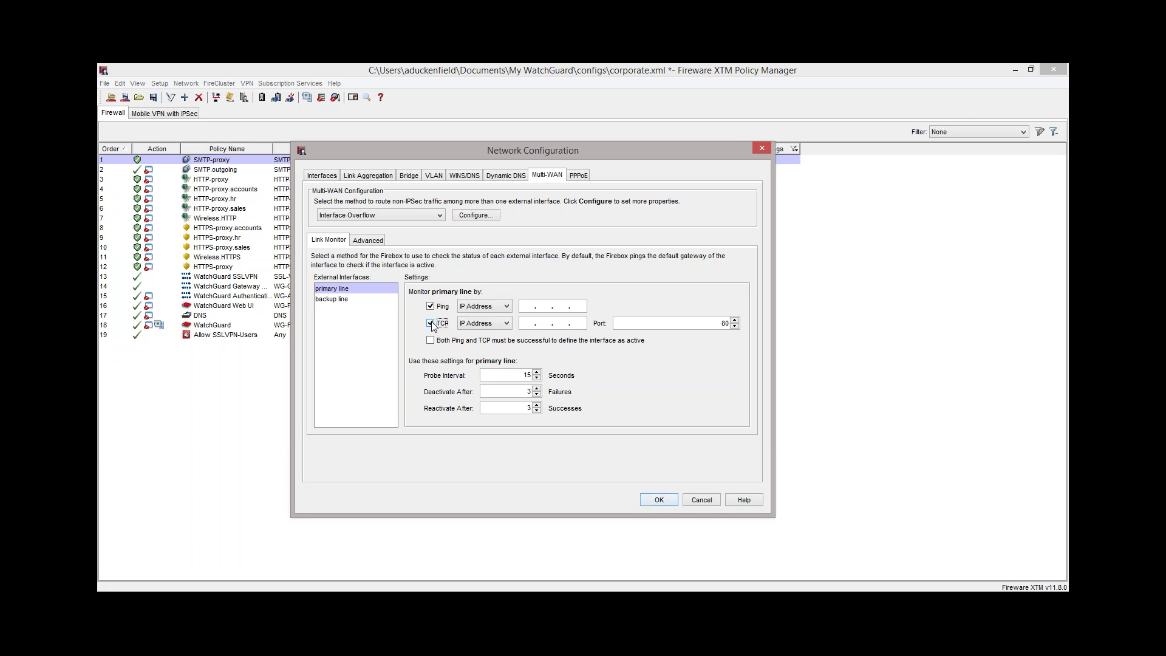
left_click(431, 324)
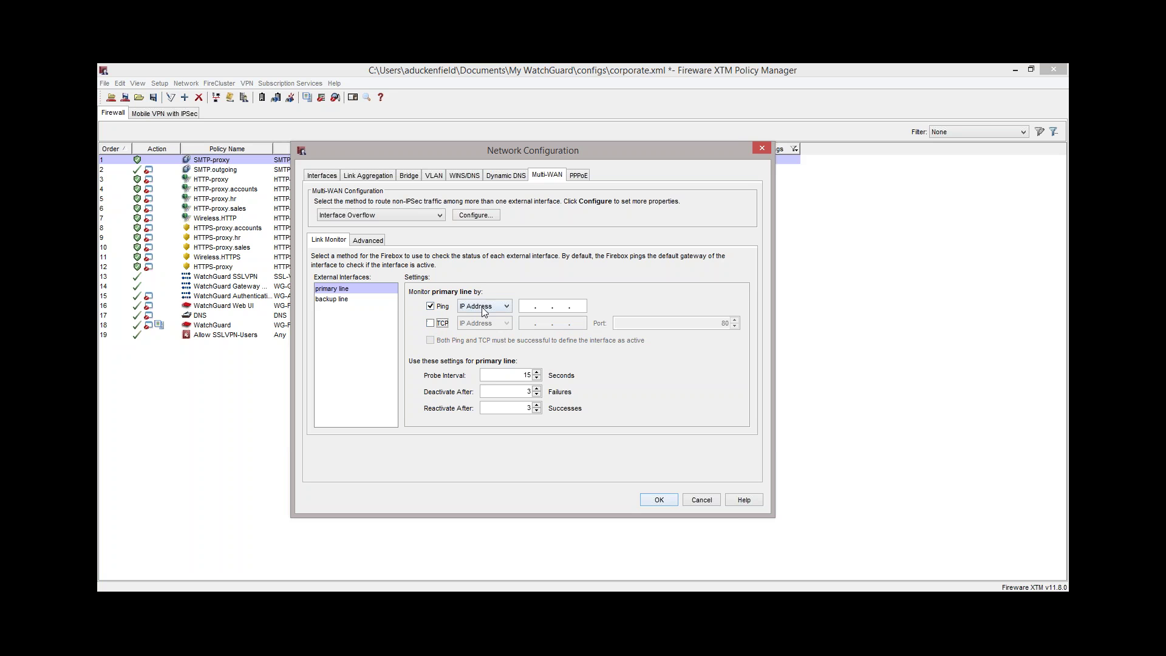
left_click(527, 305)
- Replace the primary line's ping address with 88.88.88.89
left_click_drag(582, 306, 522, 304)
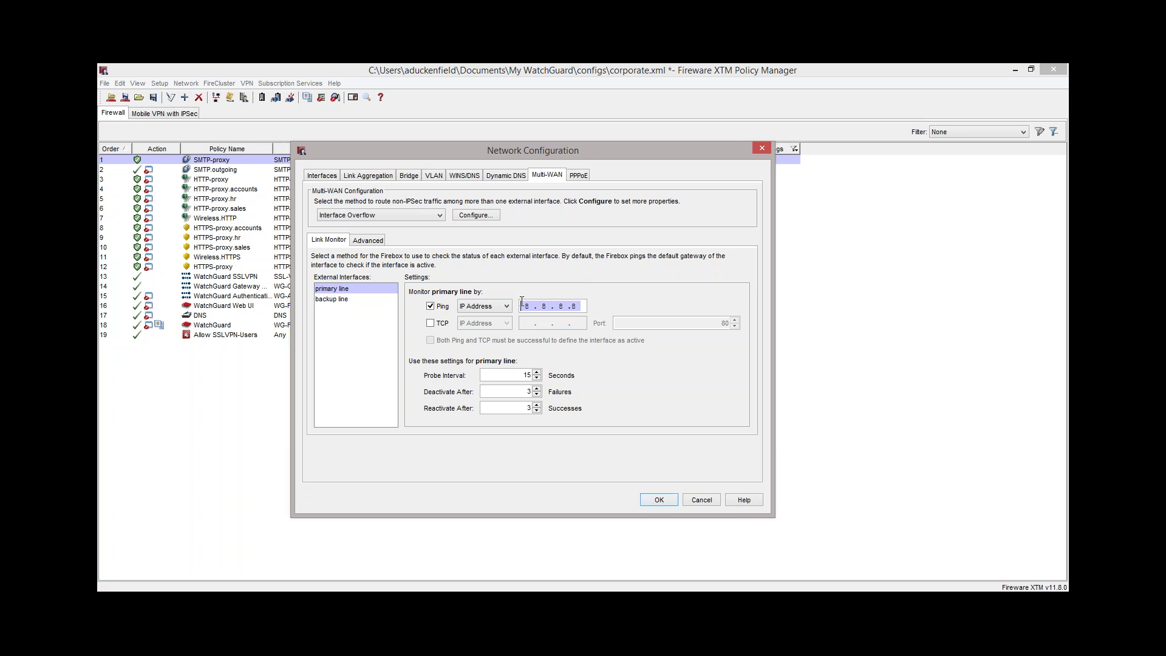
type("88. 88. 88.89")
left_click_drag(586, 306, 522, 306)
left_click(583, 300)
- Enable TCP monitoring for the primary line with a Domain Name target
left_click(430, 323)
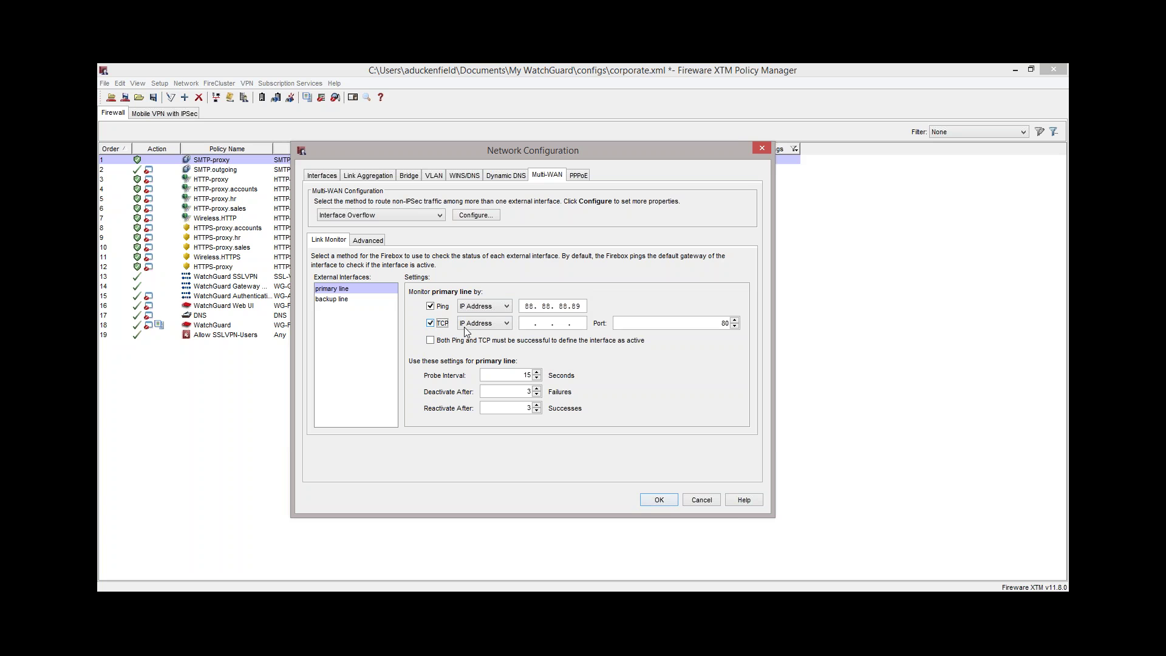
left_click(479, 325)
left_click(486, 348)
left_click(539, 322)
- Enter mydomain.com as the TCP domain and require both Ping and TCP to succeed
type("mydomain.com")
left_click_drag(566, 323, 520, 323)
left_click(431, 341)
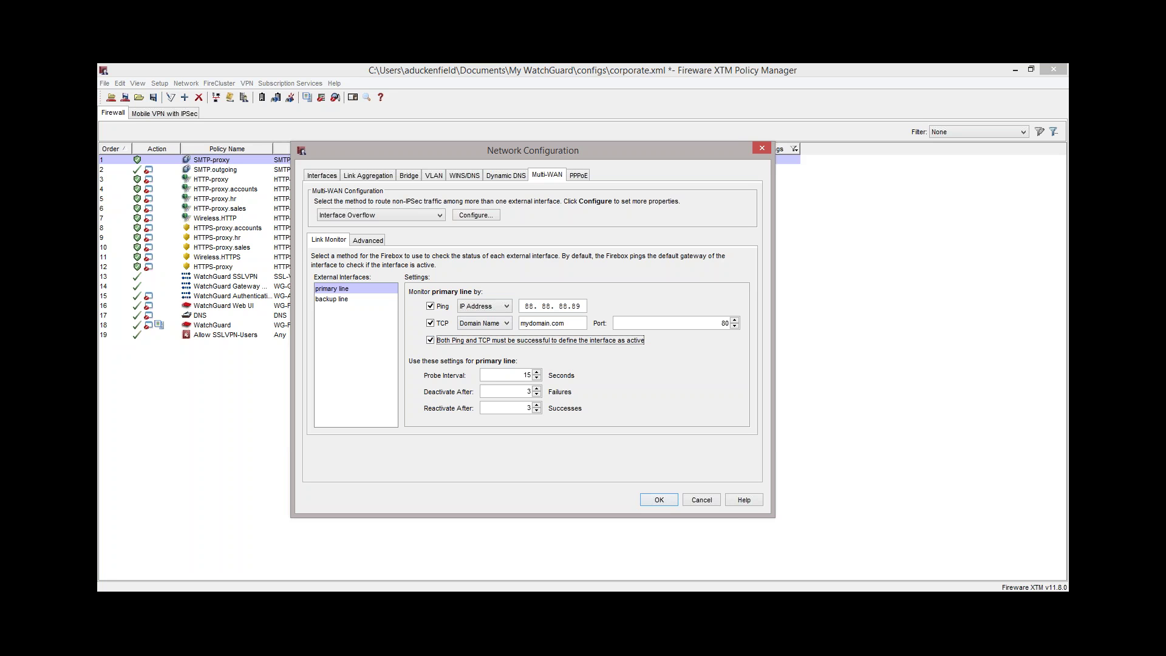
- Keep 'Both Ping and TCP must be successful' checked, keep the 15-second probe interval, and close Outlook
left_click(431, 341)
left_click(431, 341)
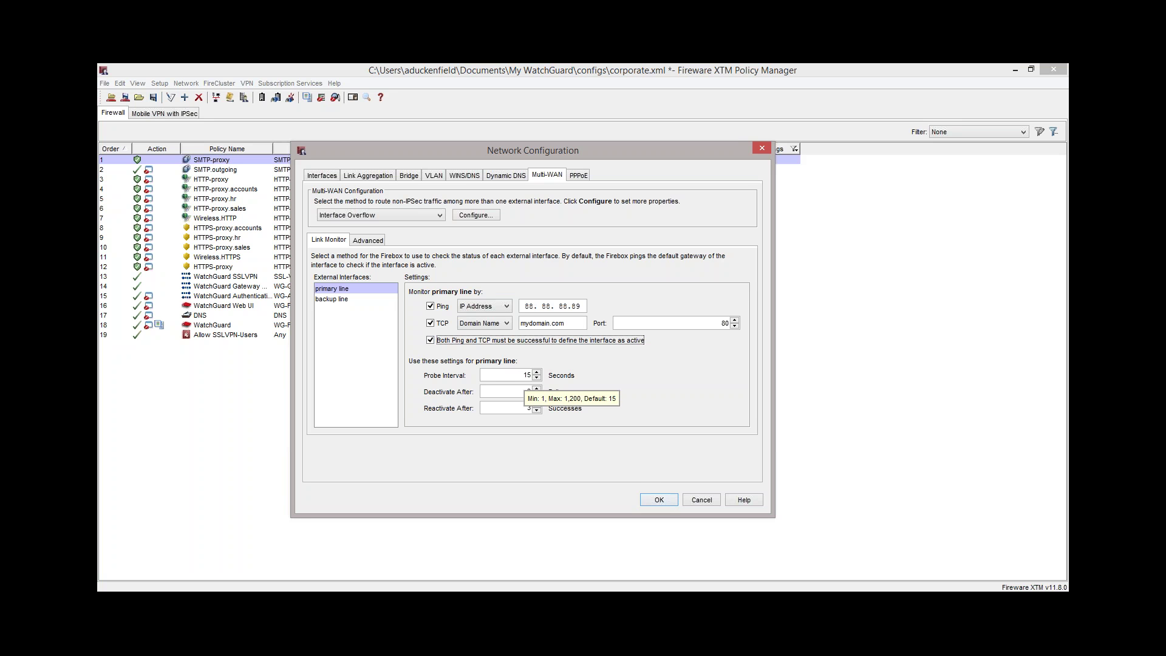
left_click_drag(521, 375, 539, 380)
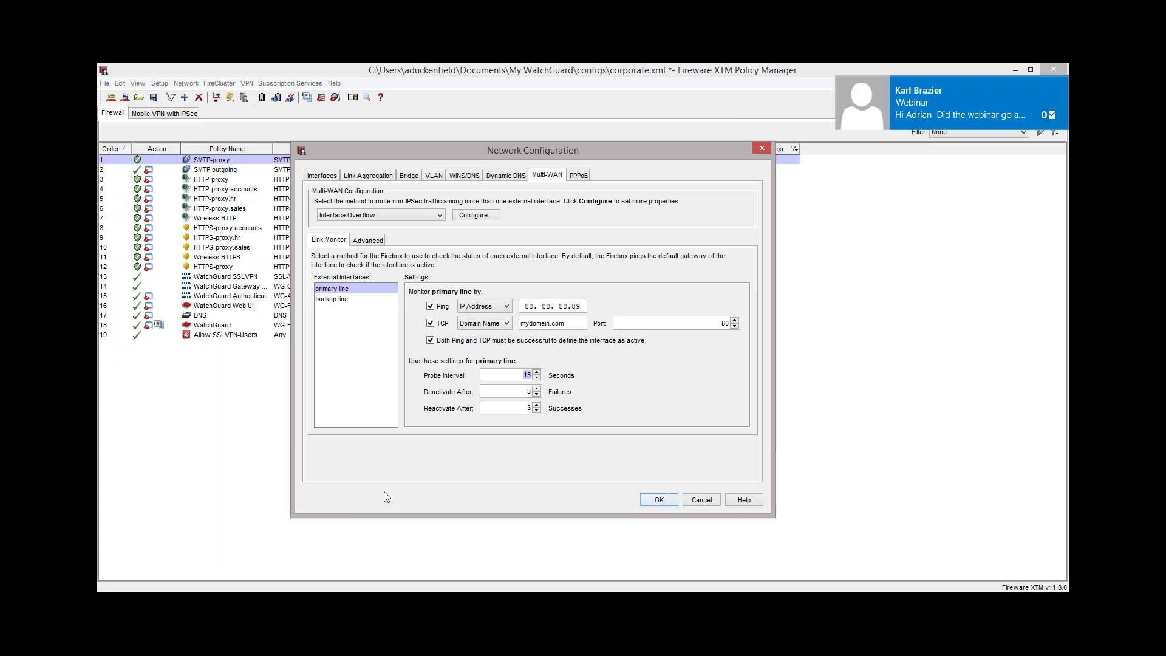
right_click(247, 601)
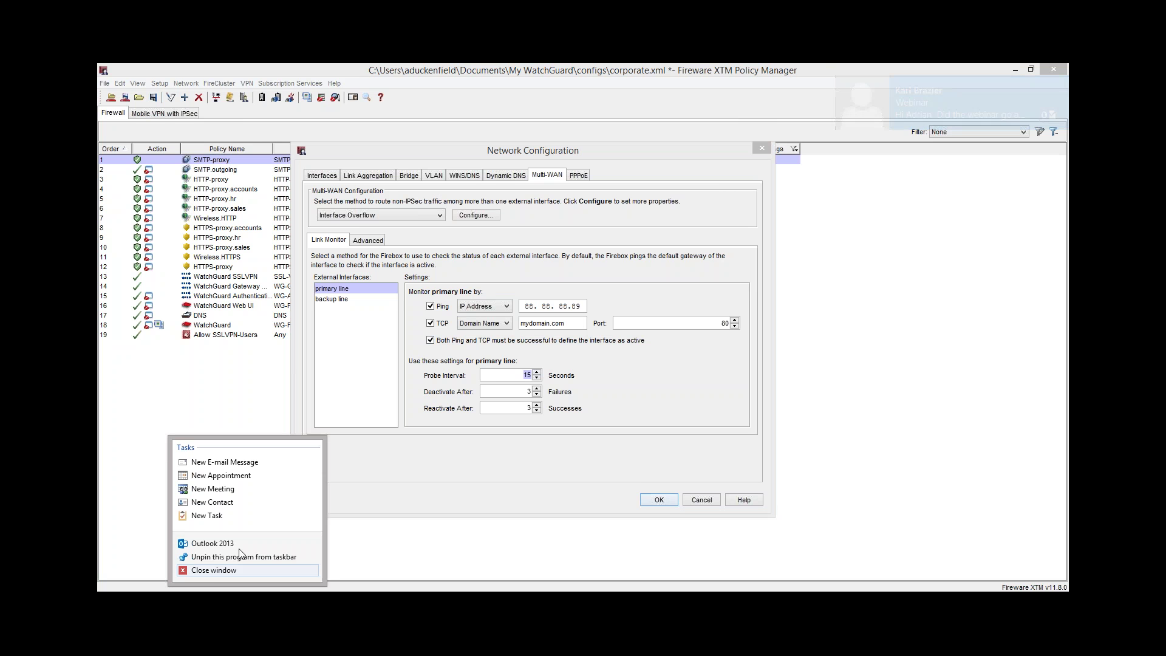
left_click(212, 572)
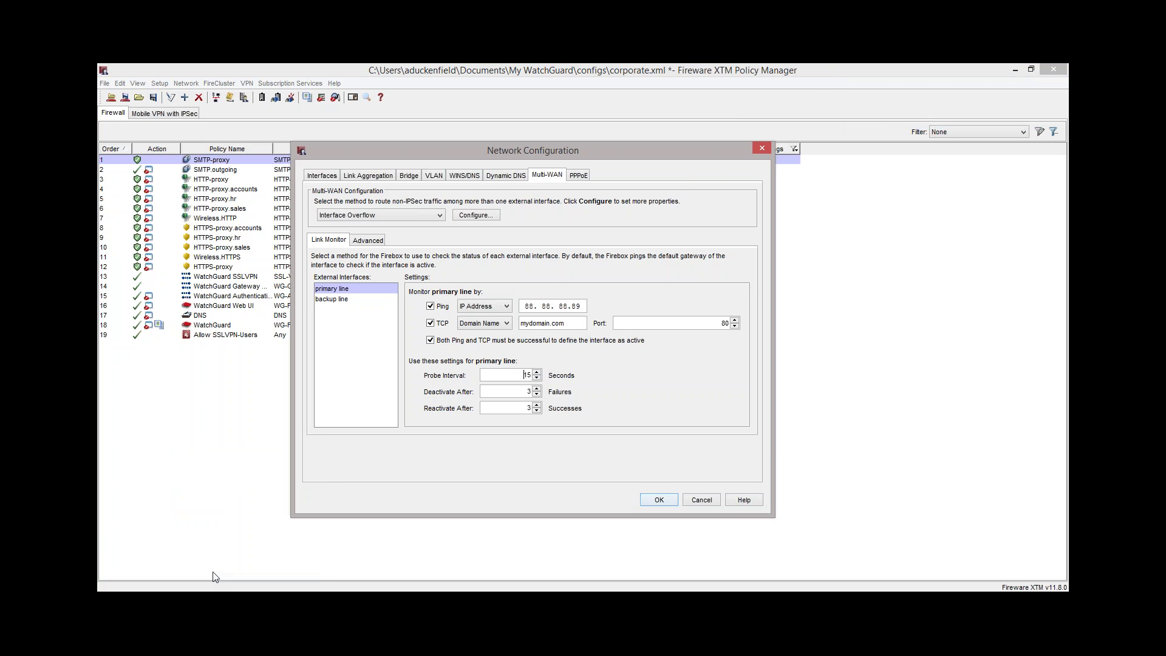
- Set Deactivate After and Reactivate After to 6 each
double_click(527, 391)
double_click(528, 407)
type("3")
left_click(537, 390)
left_click(537, 387)
left_click(537, 404)
- Enable Ping and TCP monitoring on the backup line, pinging 99.99.99.100
left_click(334, 299)
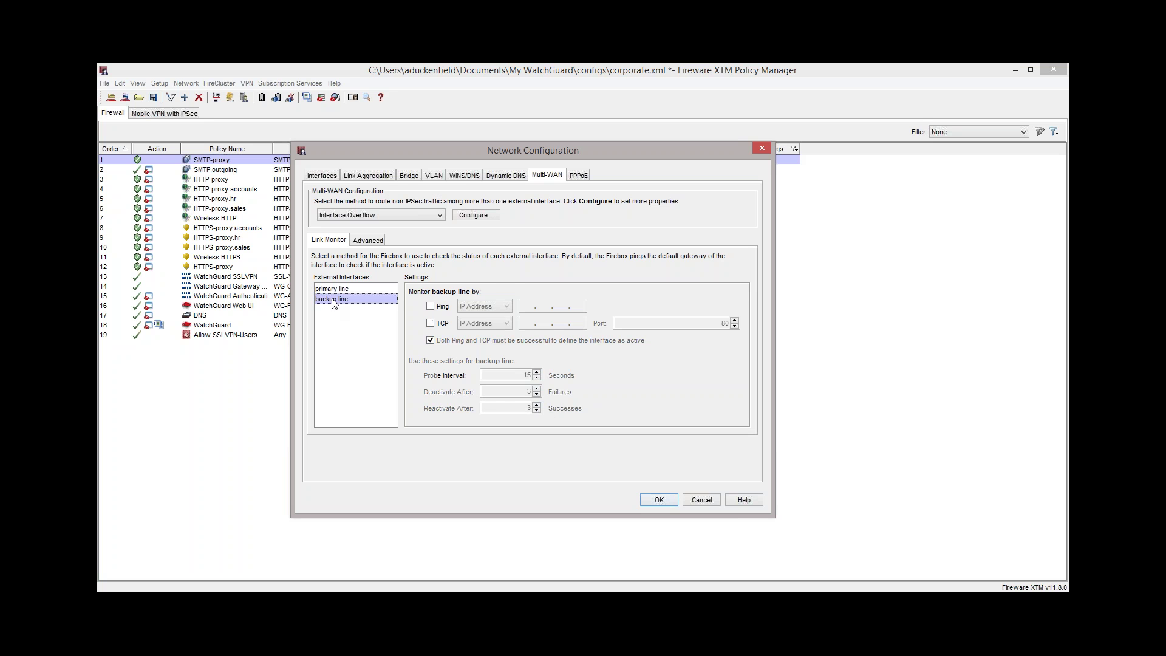
left_click(434, 307)
left_click(430, 323)
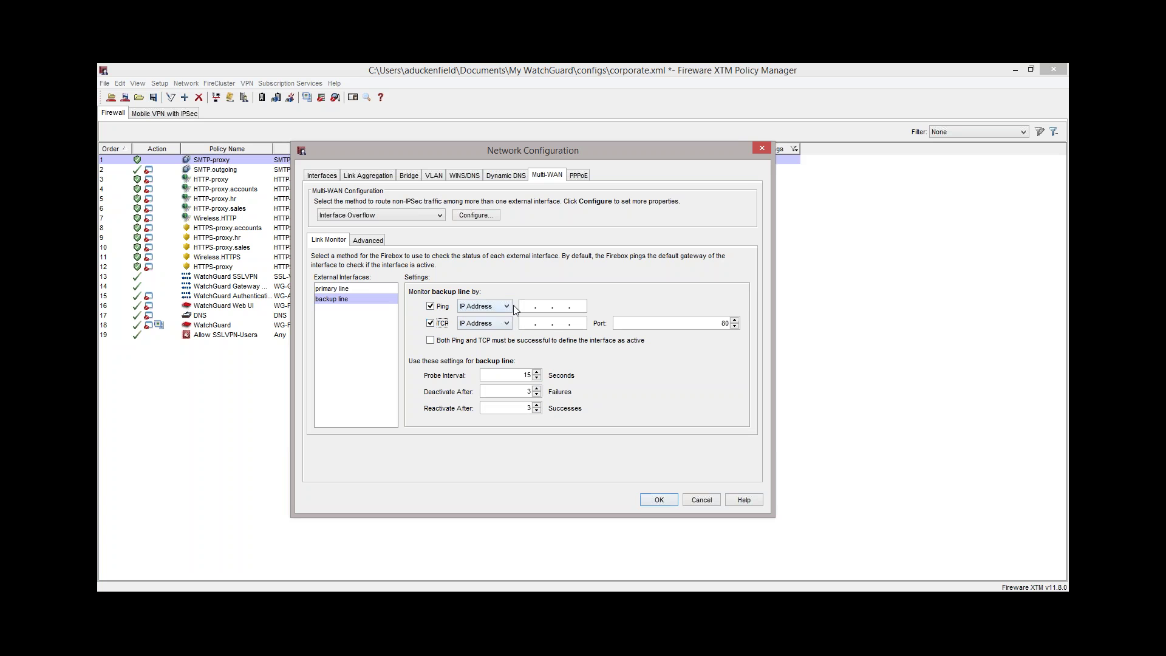
left_click(526, 305)
type("99. 99. 99.100")
- TCP-check domain mydomain.com for the backup line, require both checks, then reselect primary line
left_click(484, 323)
left_click(480, 342)
type("mydomain.com")
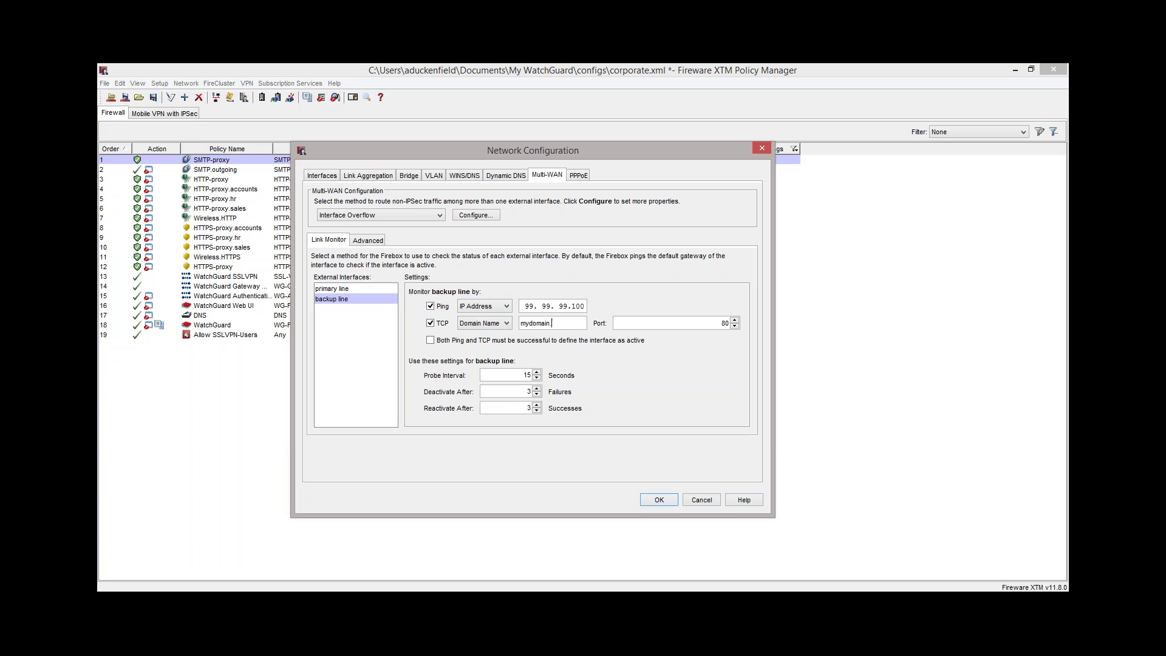
left_click(430, 341)
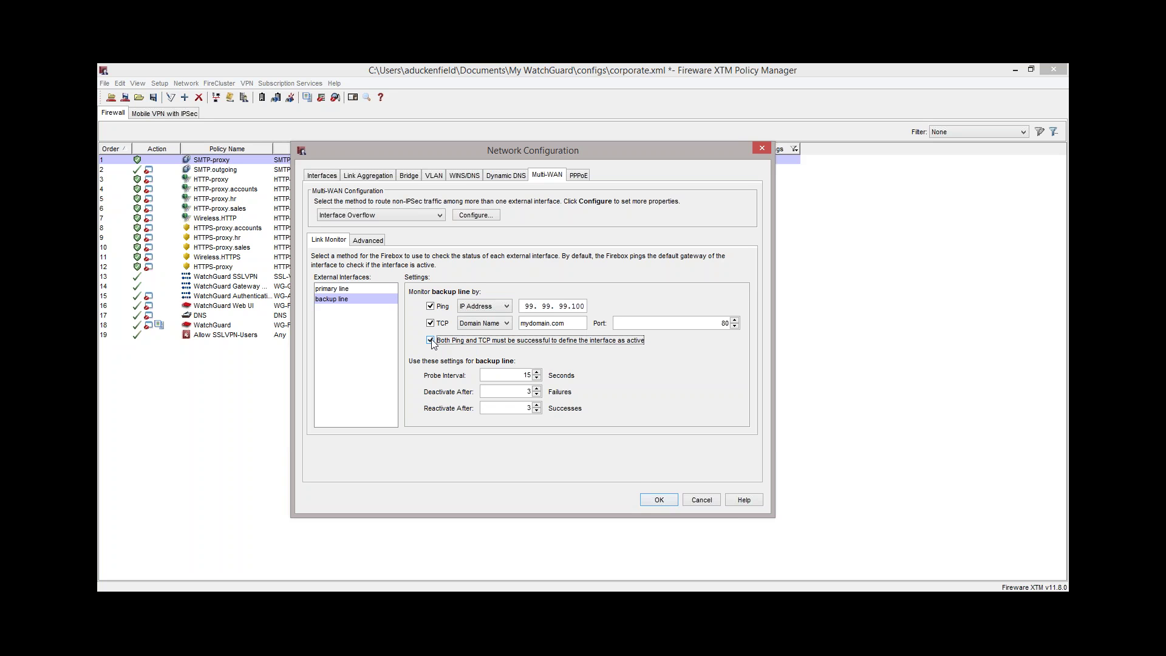
left_click(354, 287)
left_click(356, 304)
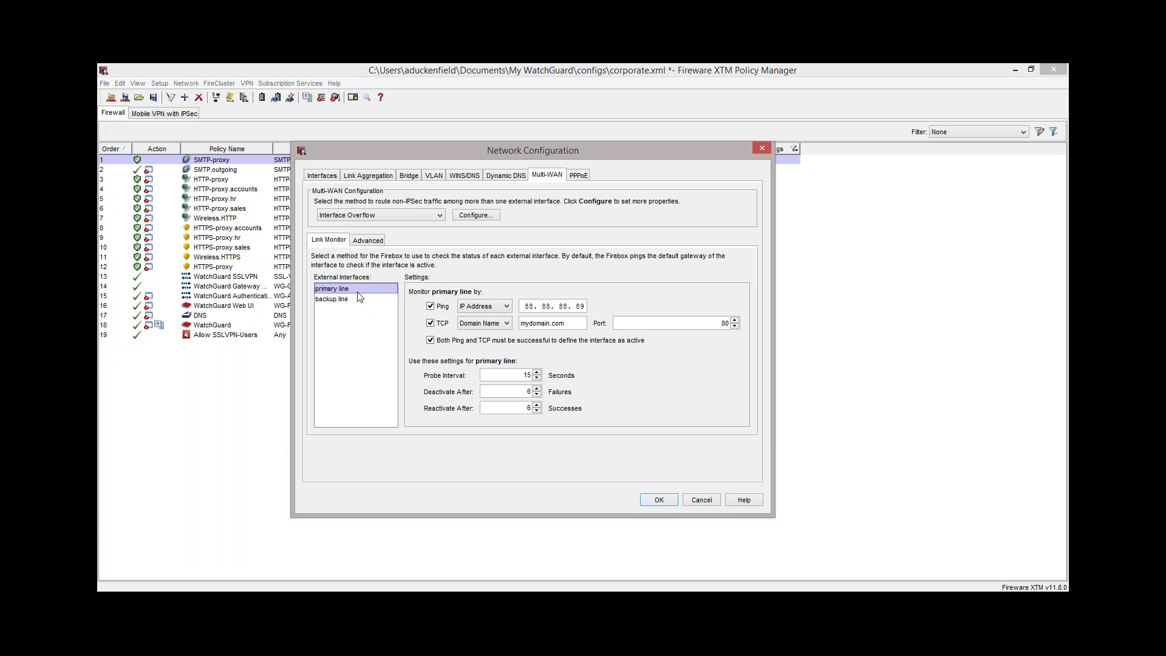
left_click(360, 290)
- Open the Advanced sub-tab of the Multi-WAN settings
left_click(374, 242)
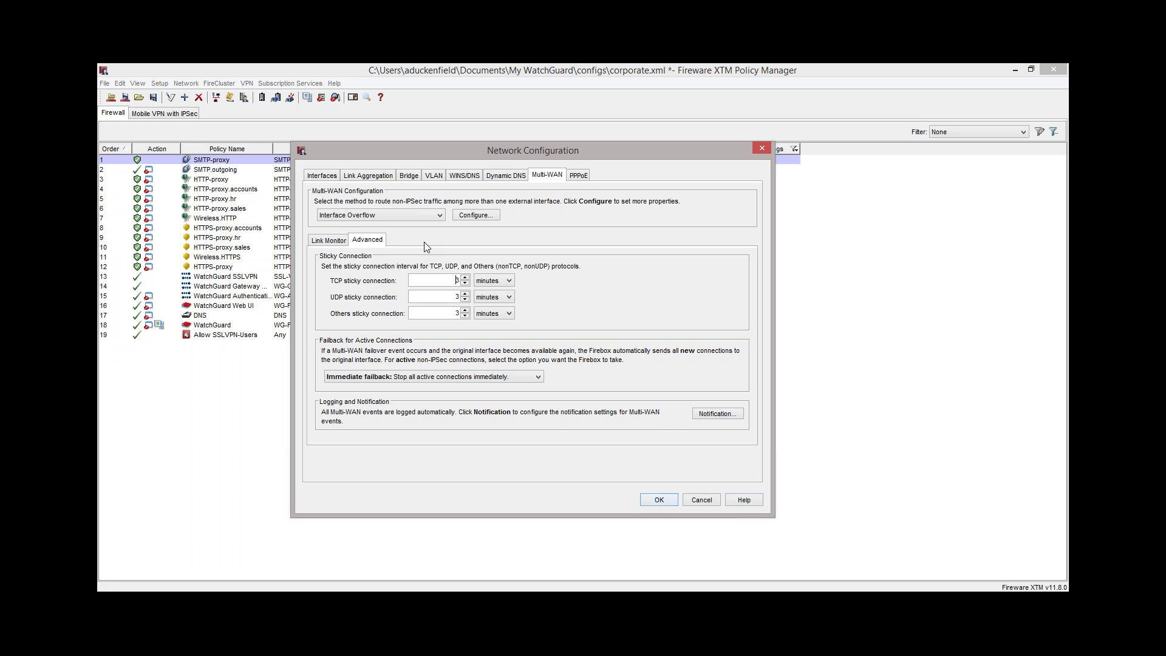
- Set the TCP, UDP and Others sticky connection times to 3 minutes each
left_click(456, 281)
left_click_drag(451, 282, 457, 312)
mouse_move(456, 296)
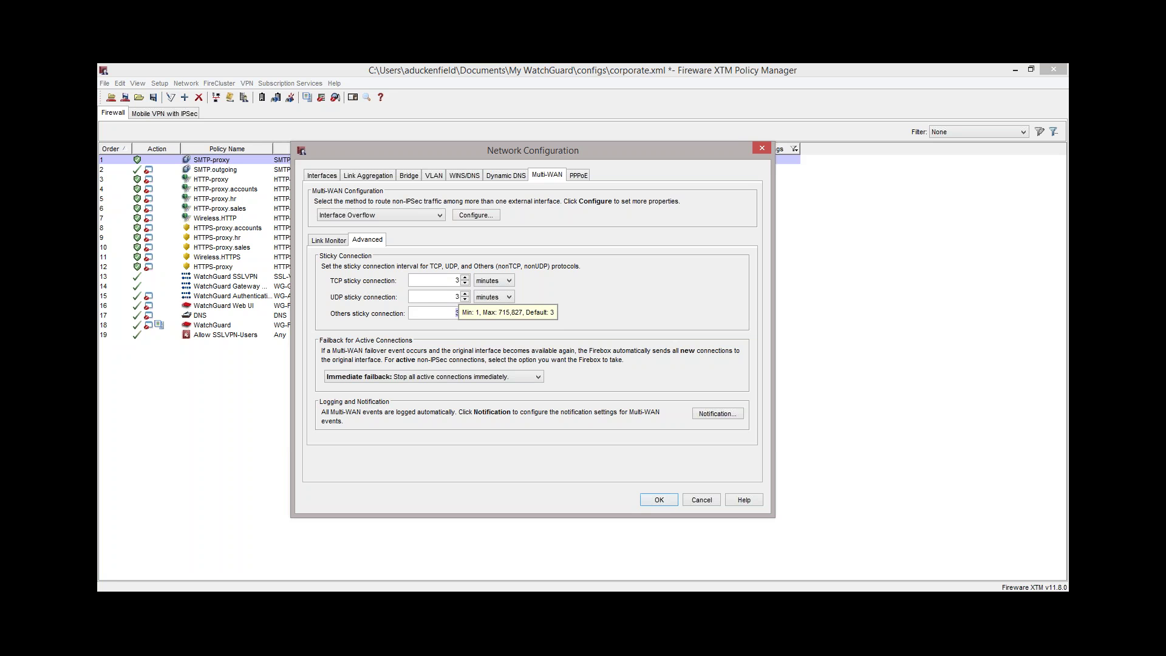
double_click(456, 312)
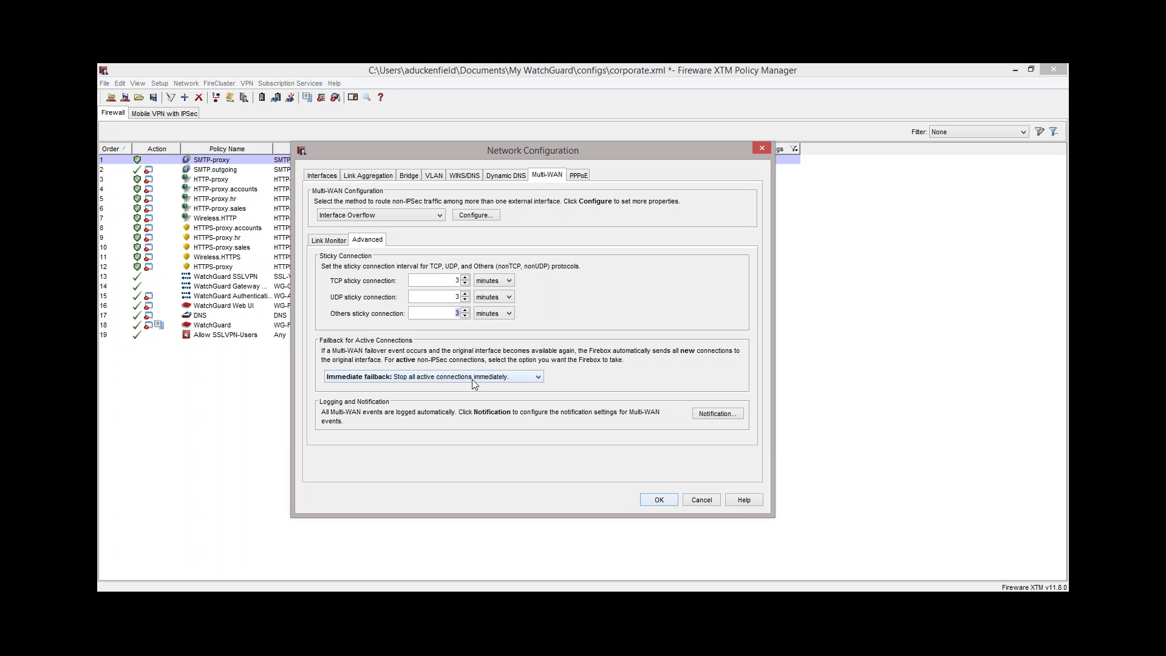
- Set Failback for Active Connections to 'Gradual failback', briefly trying Immediate before reverting
left_click(538, 378)
left_click(537, 399)
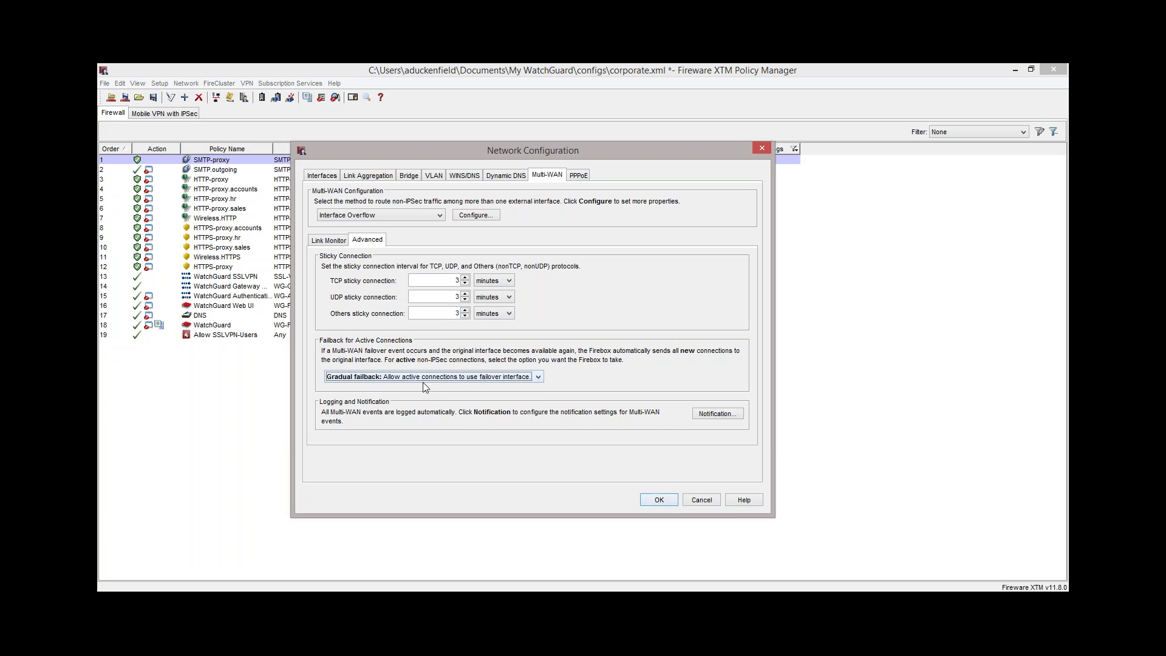
key("Up")
key("Down")
- Enable 'Send notification with Email' for Multi-WAN events, then return to the Link Monitor settings
left_click(716, 415)
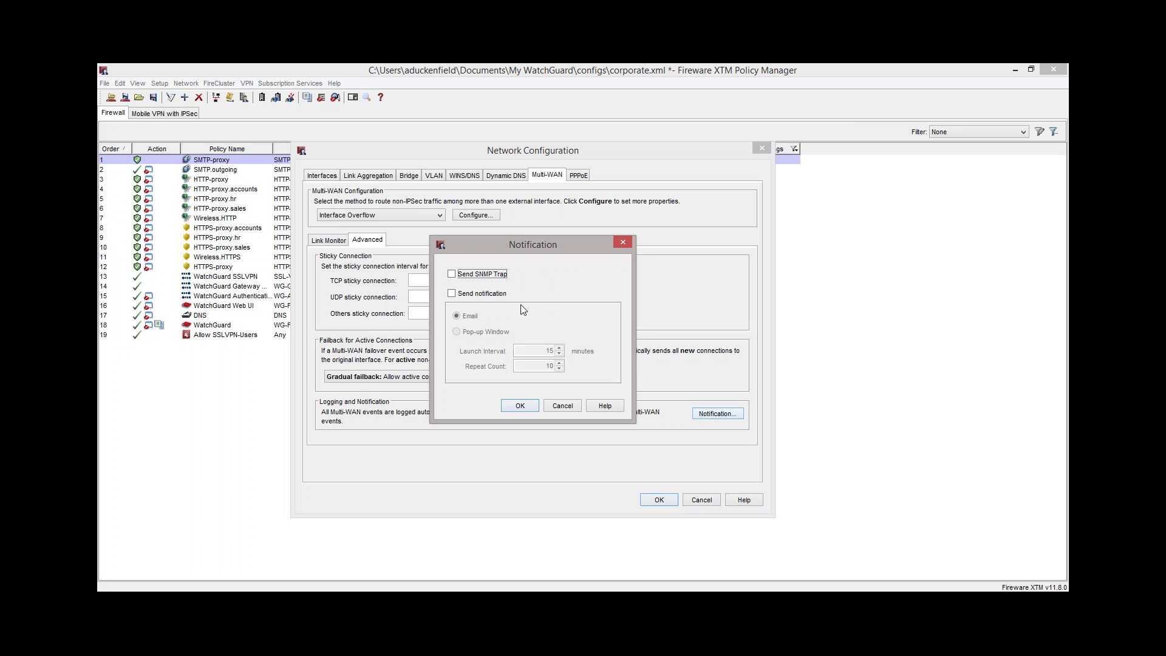
left_click(451, 294)
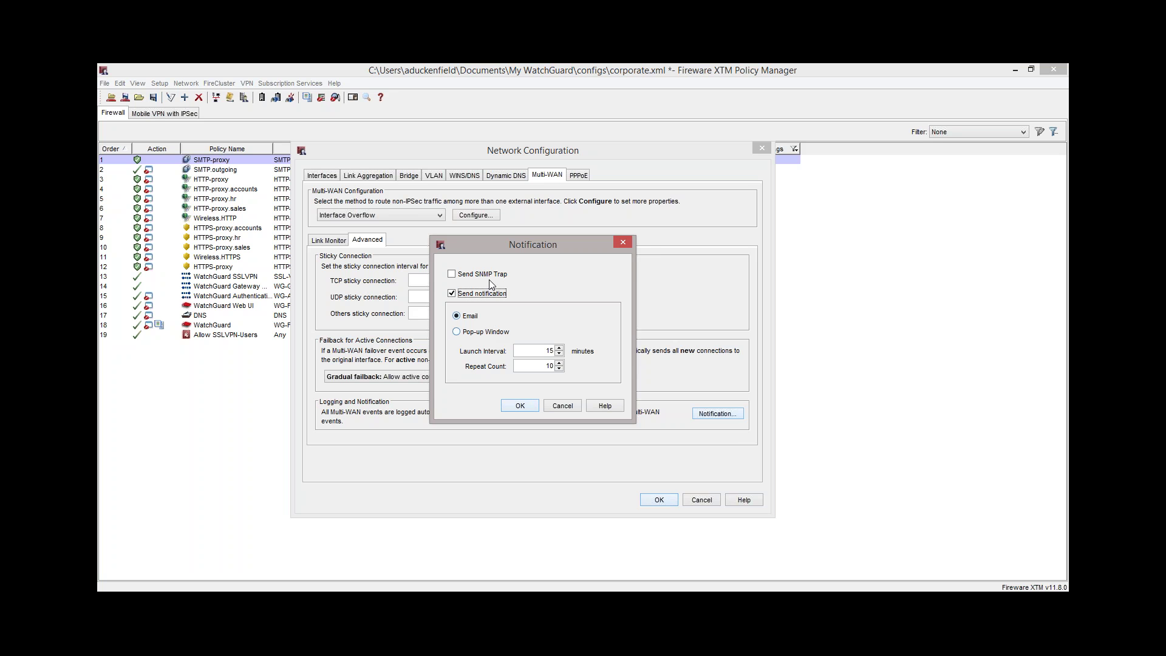
left_click(627, 242)
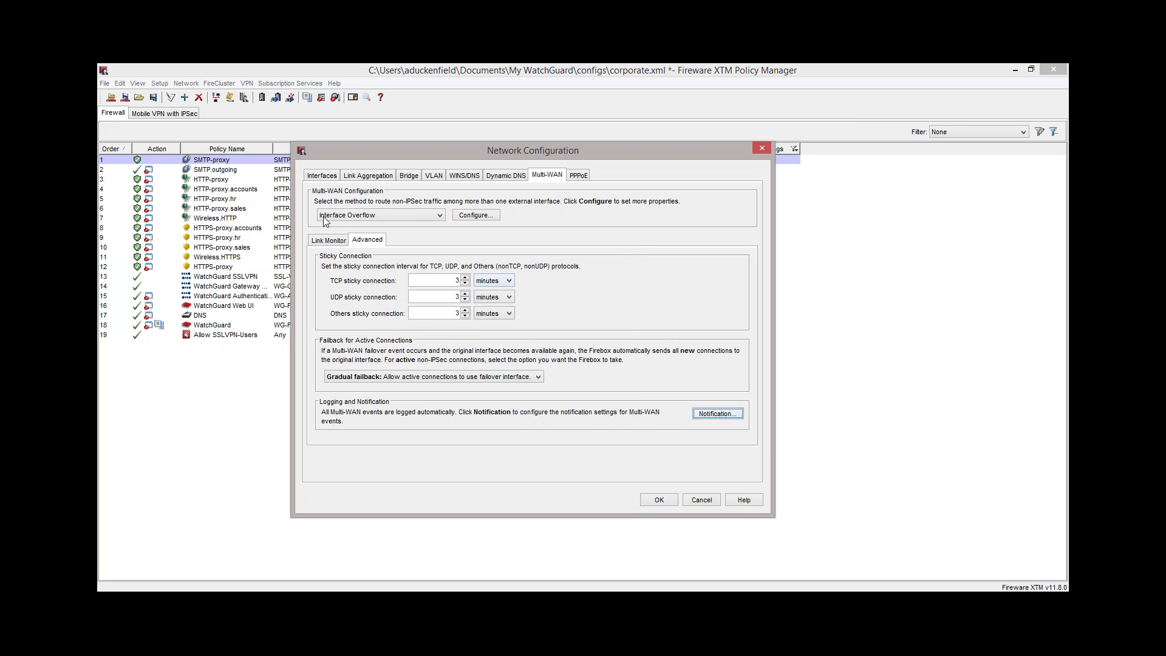
left_click(333, 241)
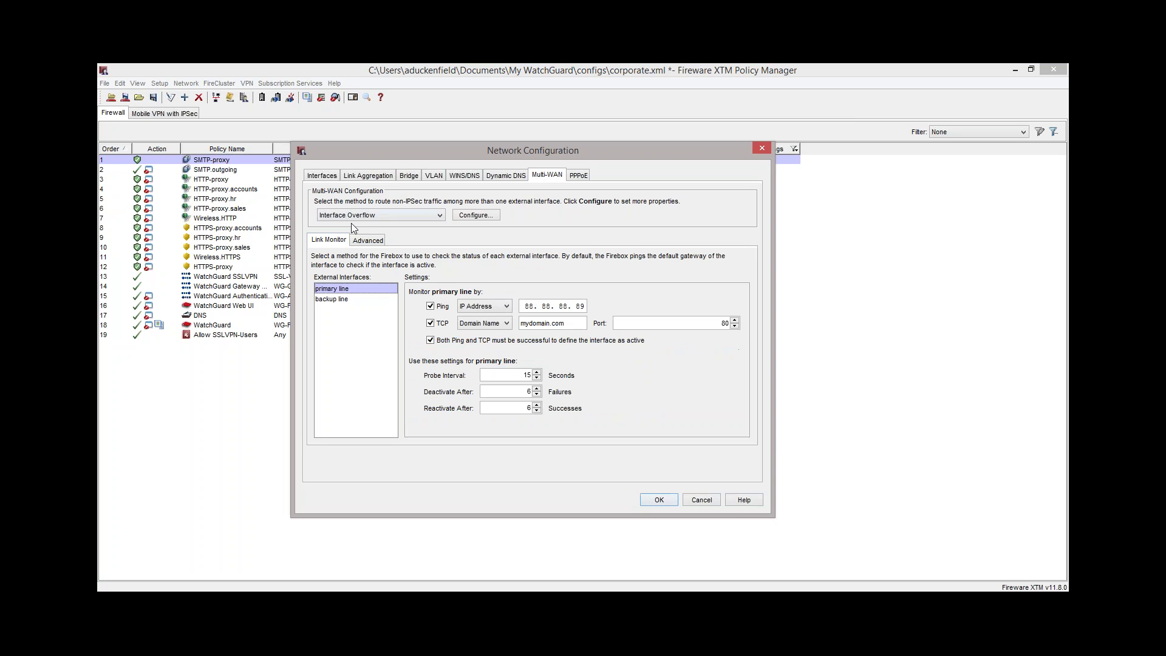
- Save the network configuration, then edit HTTP-proxy.accounts and select its Any-External destination
left_click(659, 500)
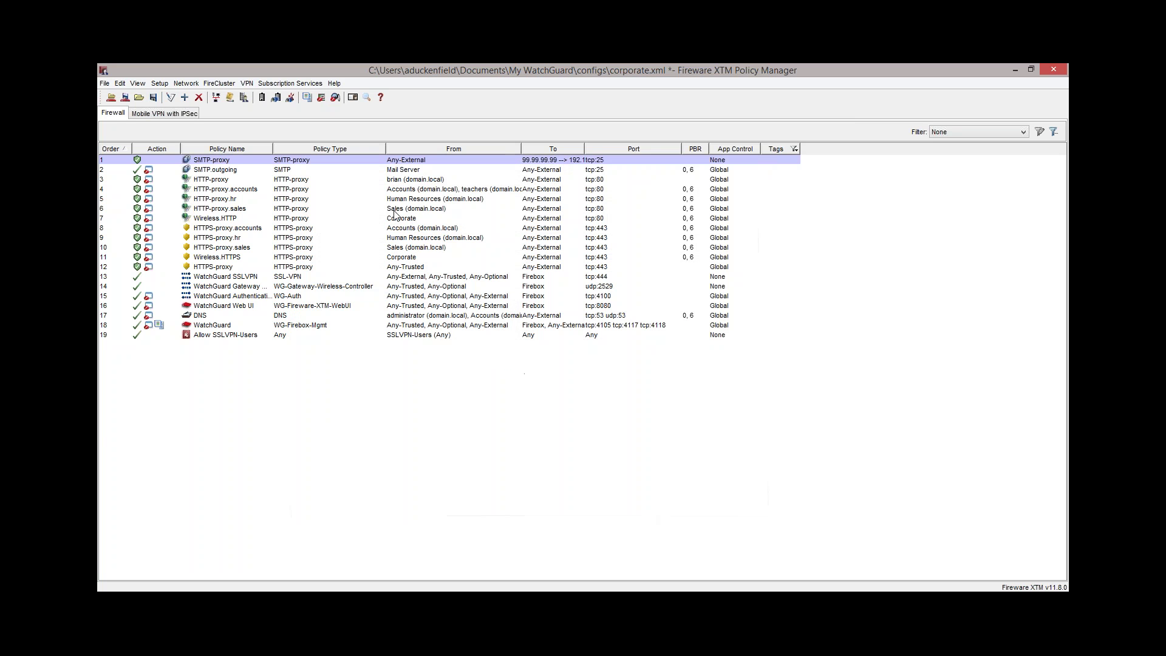
double_click(293, 189)
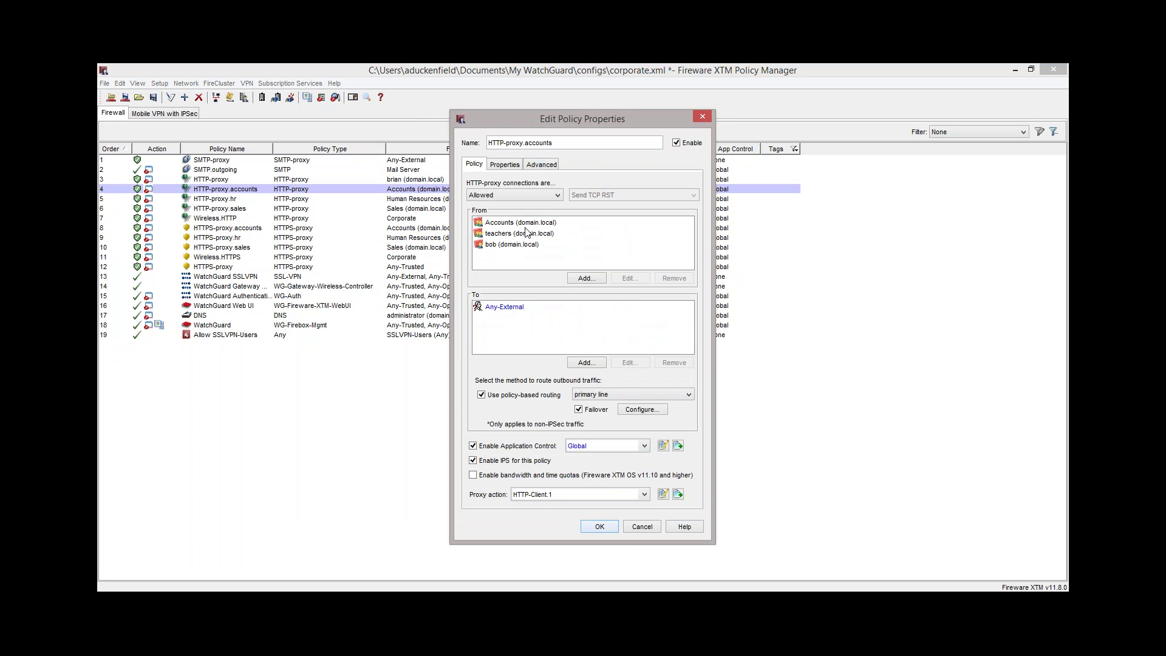
left_click(523, 311)
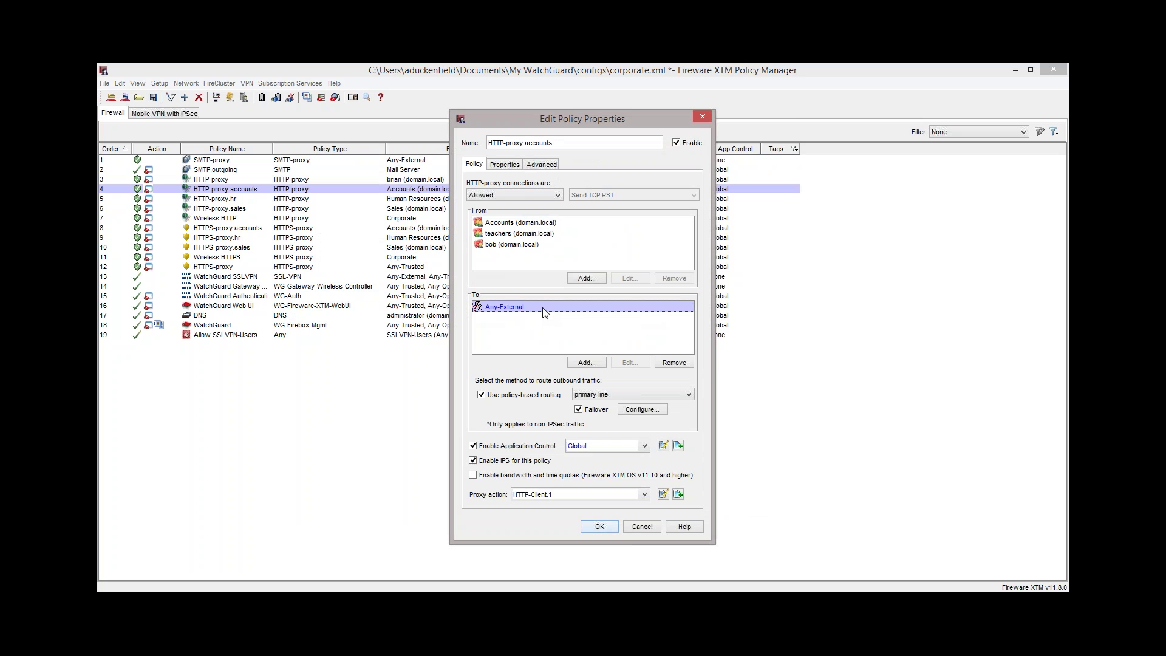
- Remove Any-External and add primary line as the policy's destination instead
left_click(672, 363)
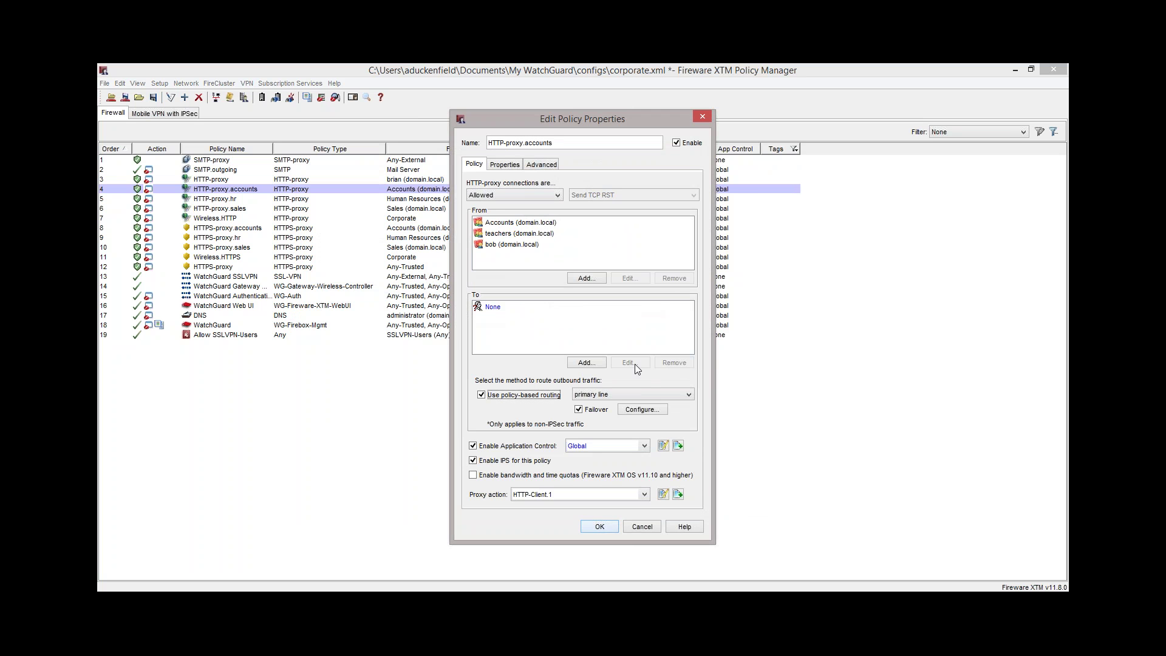
left_click(595, 362)
left_click_drag(735, 271, 739, 290)
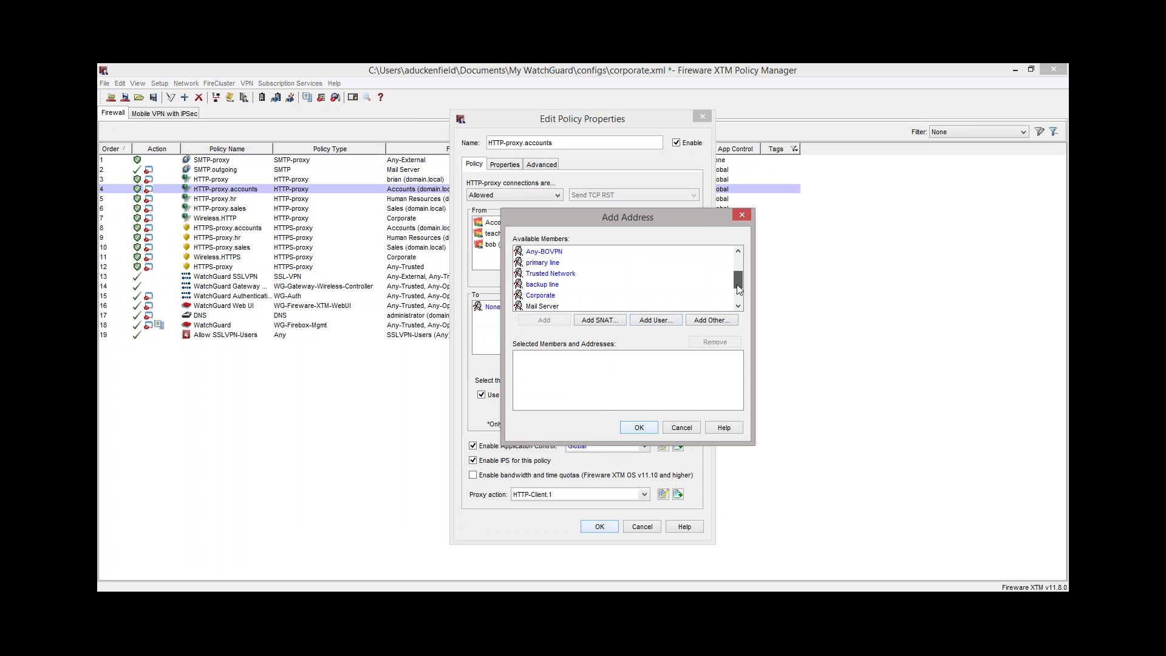
left_click(550, 263)
left_click(544, 319)
left_click(639, 427)
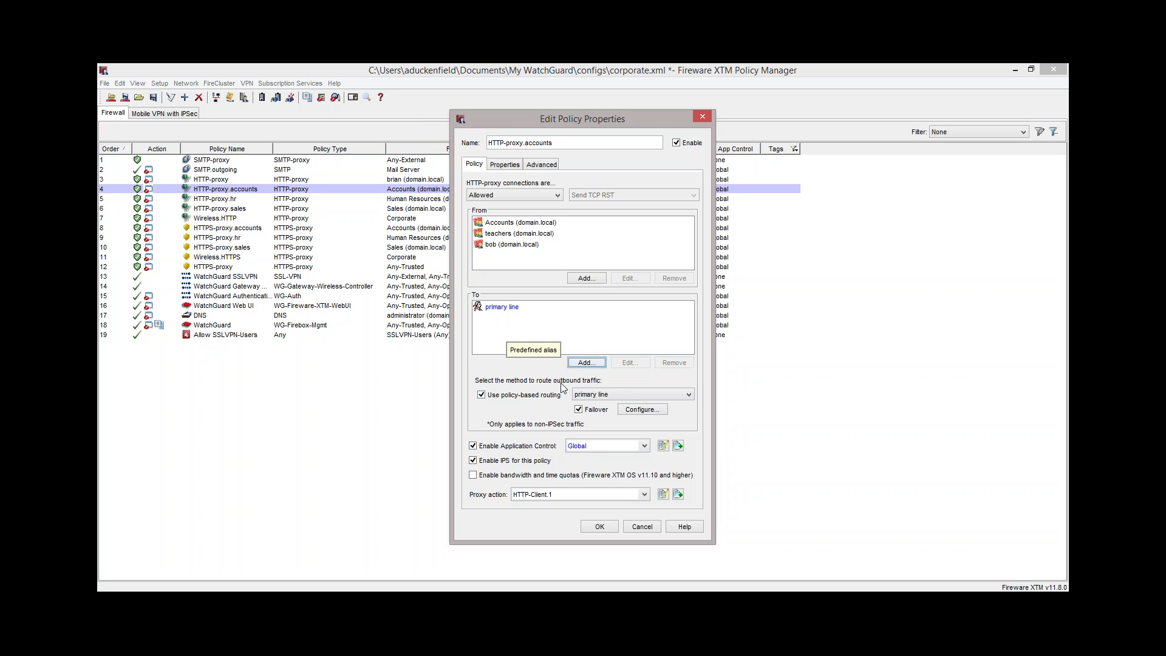
- Replace the primary line destination with Any-External and confirm
left_click(512, 311)
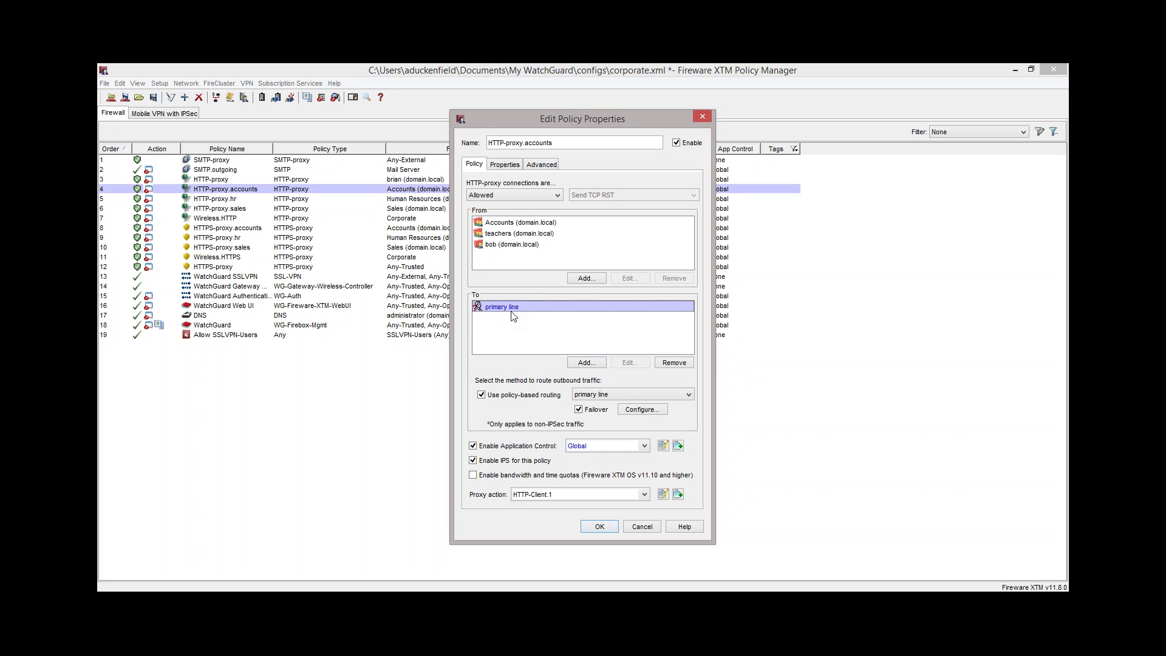
left_click(670, 363)
left_click(601, 363)
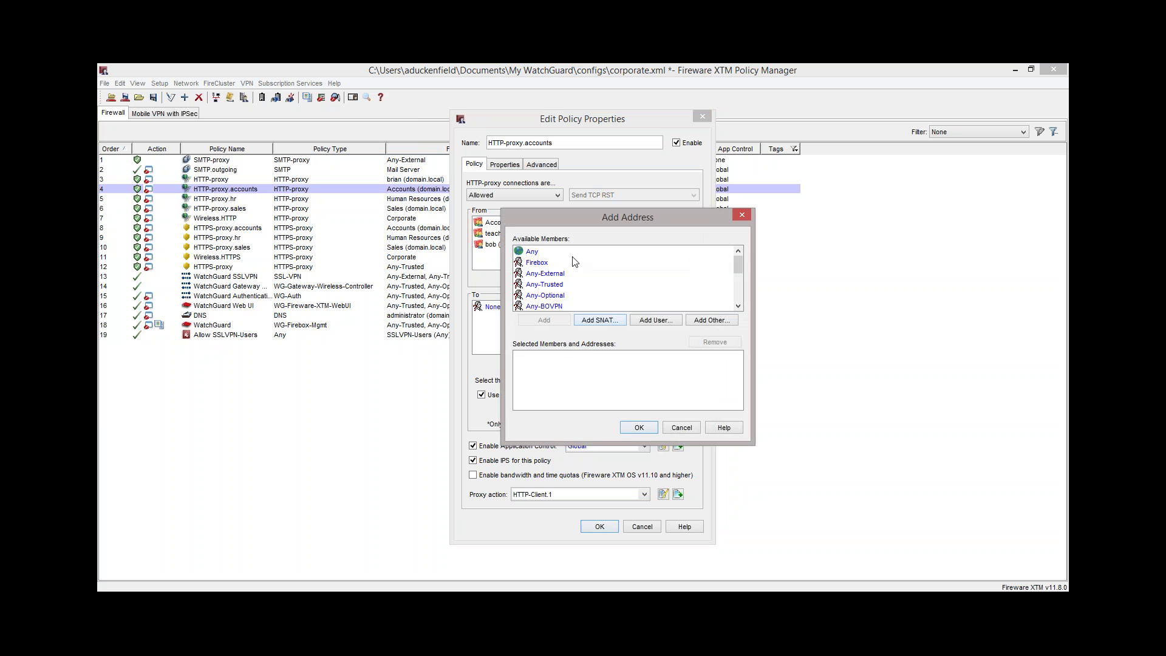
double_click(559, 274)
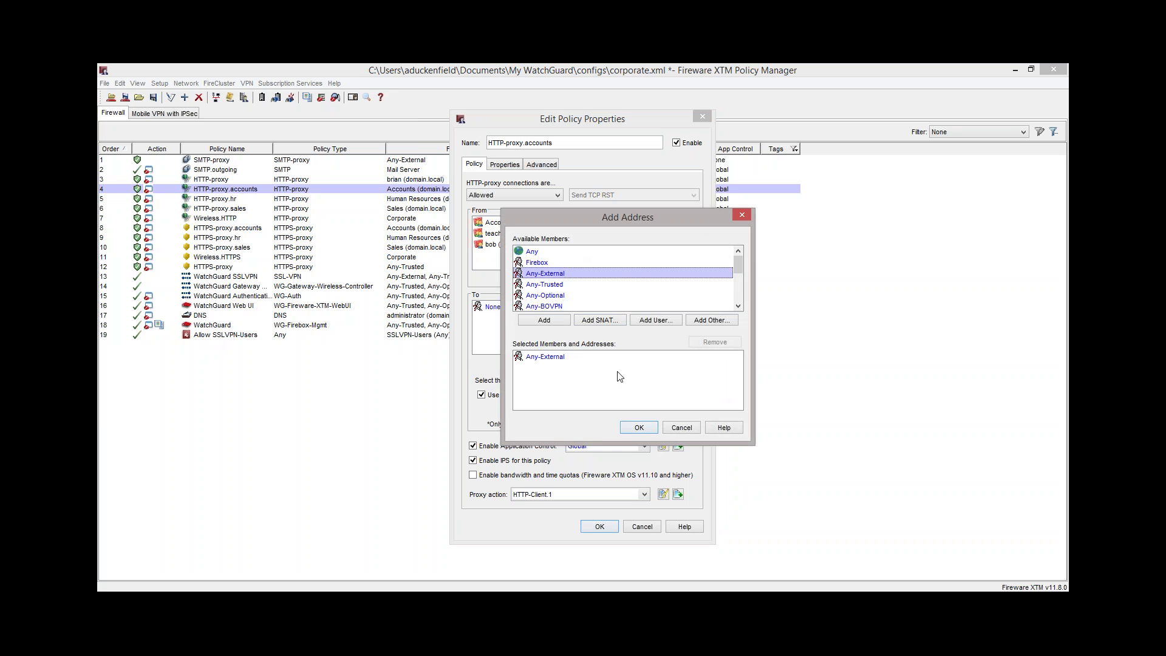
left_click(645, 430)
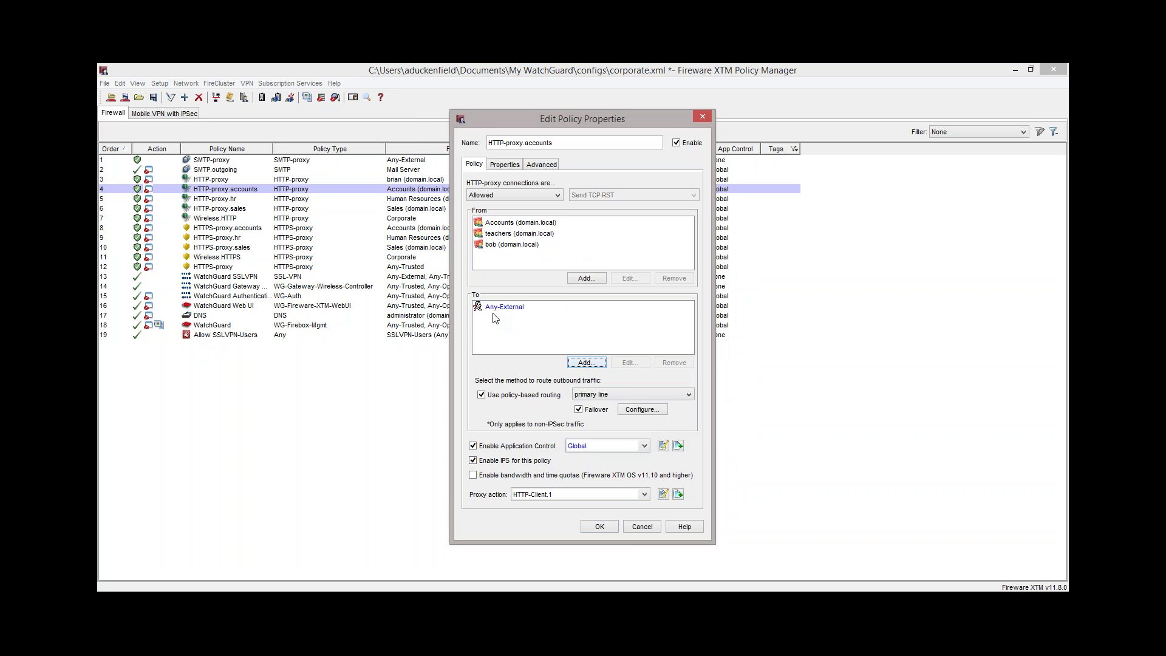
left_click(509, 309)
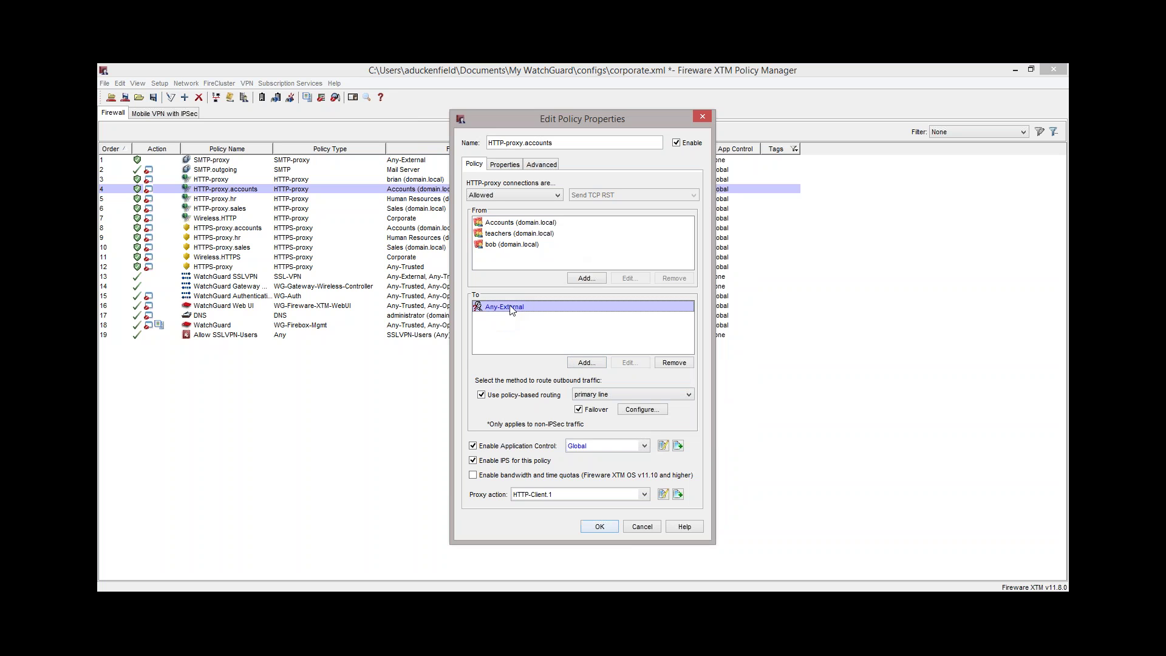
left_click(516, 396)
left_click(513, 399)
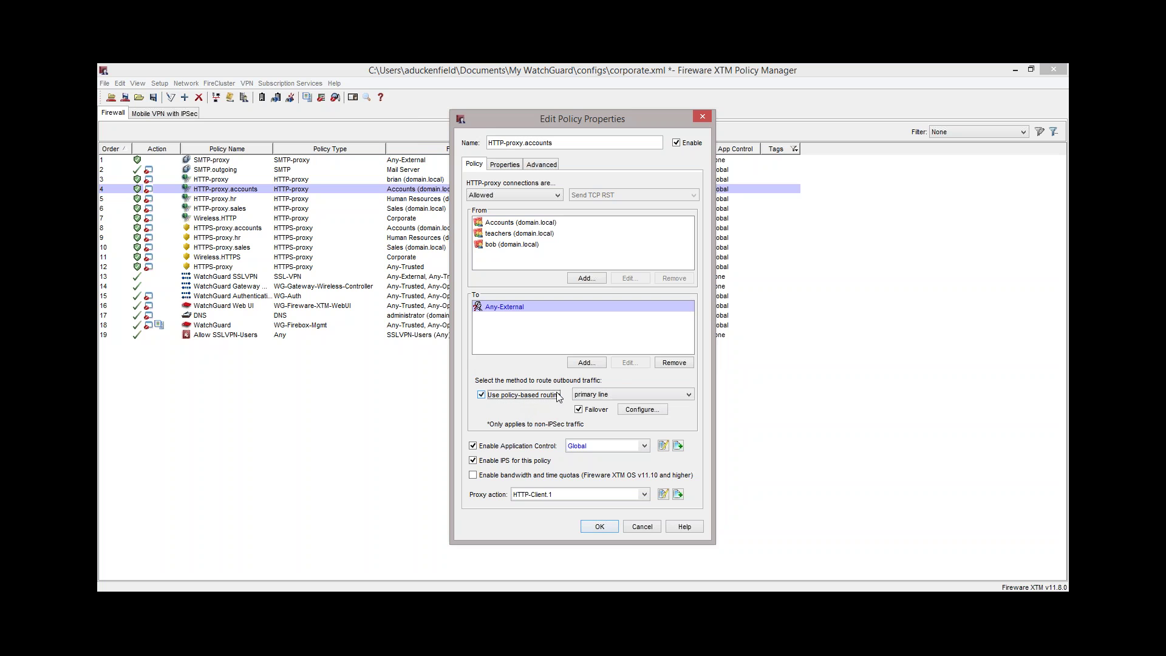
left_click(636, 410)
left_click(588, 307)
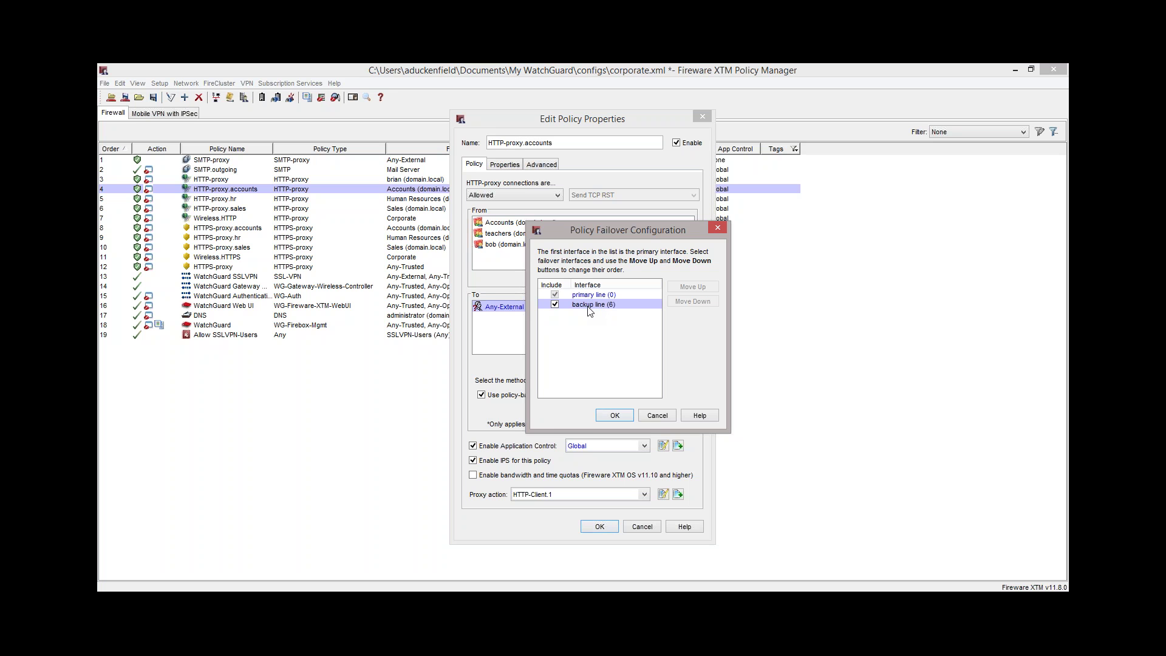
left_click(641, 415)
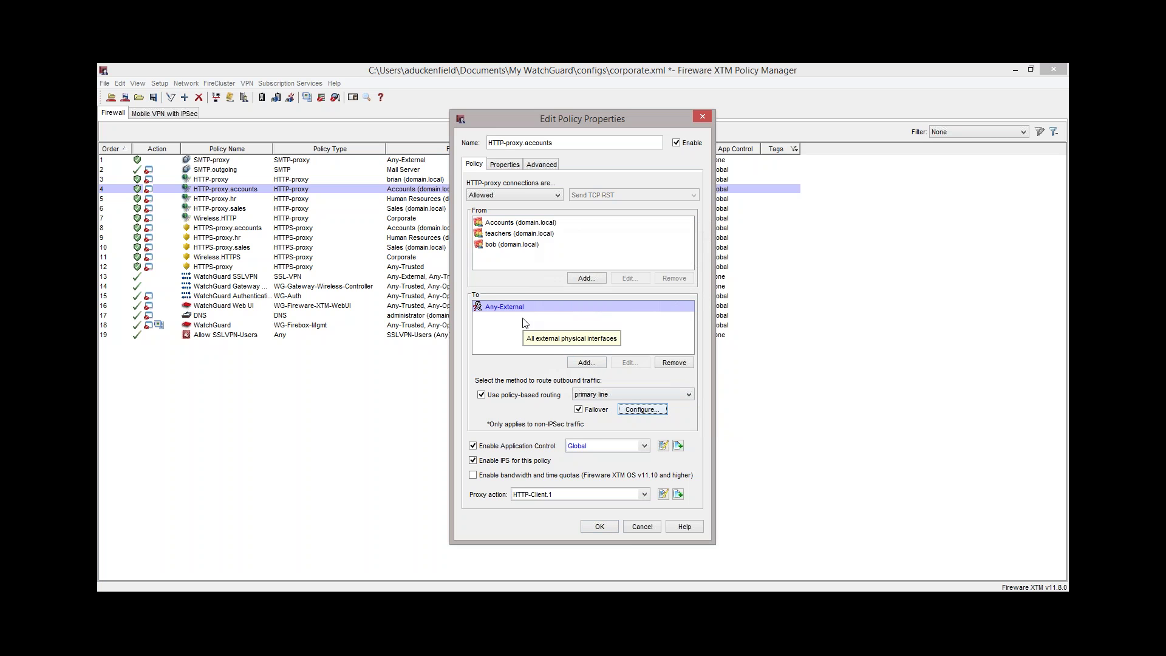